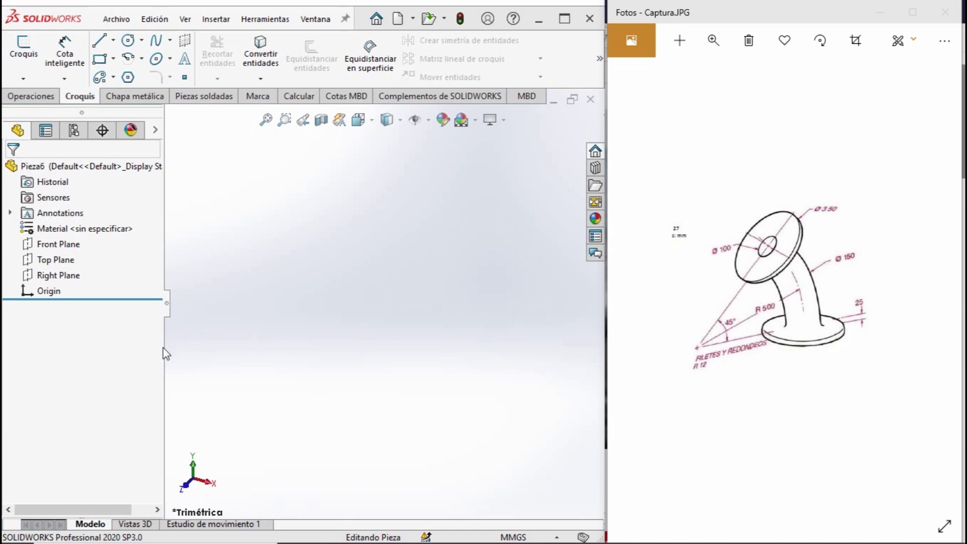
Step: Narrow the FeatureManager panel and select the Right Plane for the first sketch
{"action": "mouse_move", "coordinate": [164, 351]}
{"action": "left_mouse_down"}
{"action": "mouse_move", "coordinate": [82, 328]}
{"action": "mouse_move", "coordinate": [127, 323]}
{"action": "left_mouse_up"}
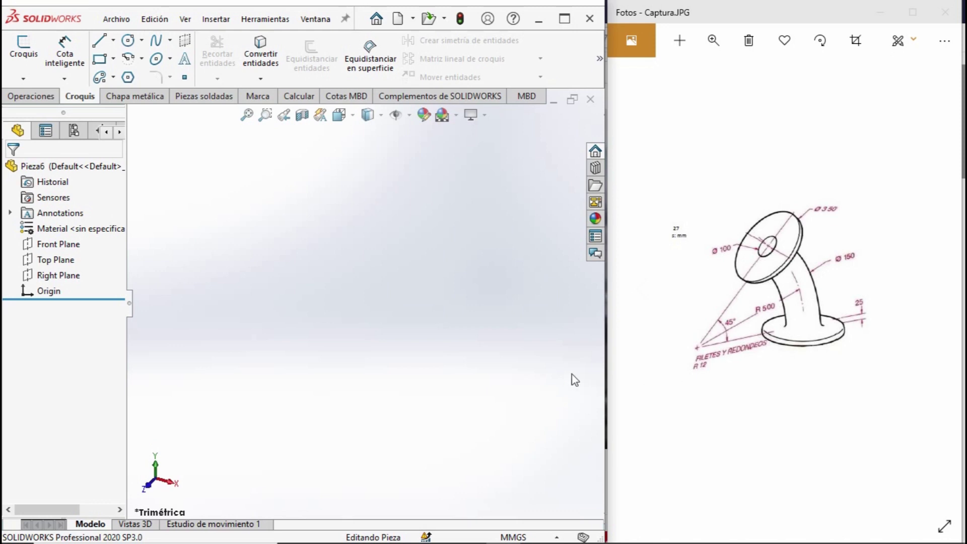
{"action": "left_click", "coordinate": [74, 278]}
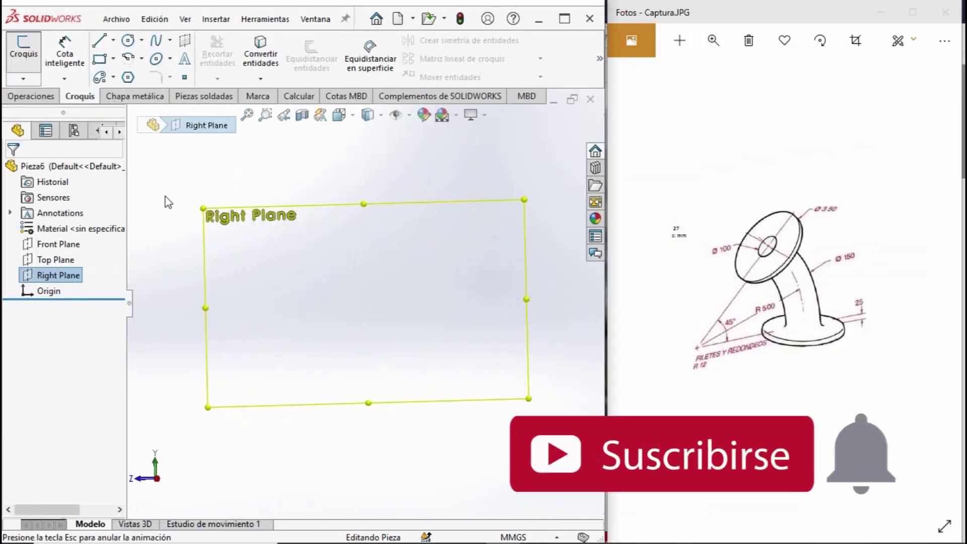
Step: Draw a closed four-line rectangle starting at the origin
{"action": "left_click", "coordinate": [99, 45]}
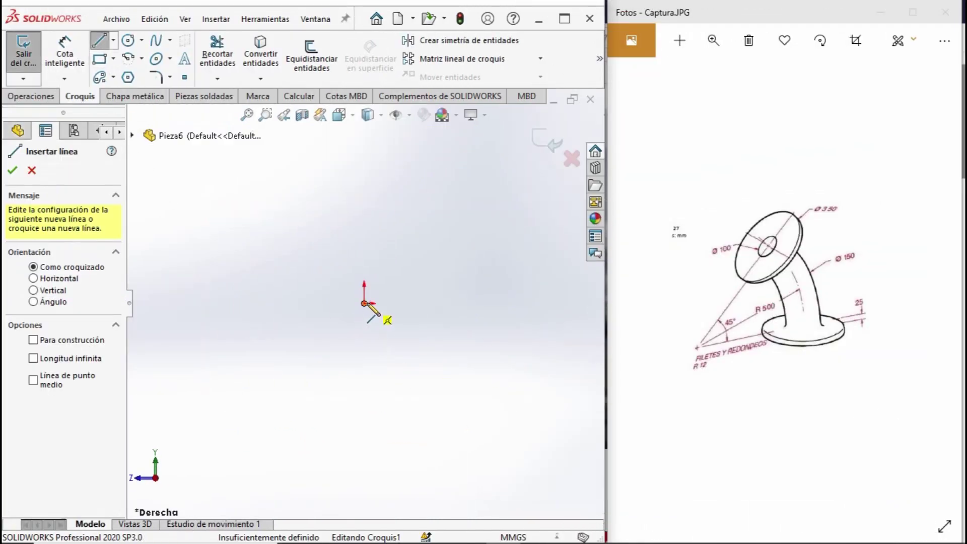
{"action": "left_click", "coordinate": [364, 304]}
{"action": "left_click", "coordinate": [259, 303]}
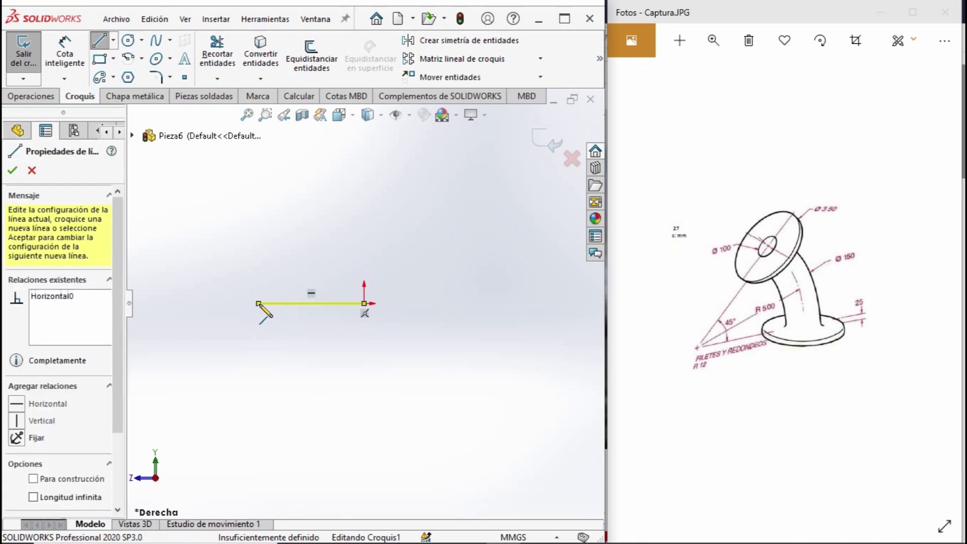
{"action": "left_click", "coordinate": [259, 282]}
{"action": "left_click", "coordinate": [364, 282]}
{"action": "left_click", "coordinate": [364, 303]}
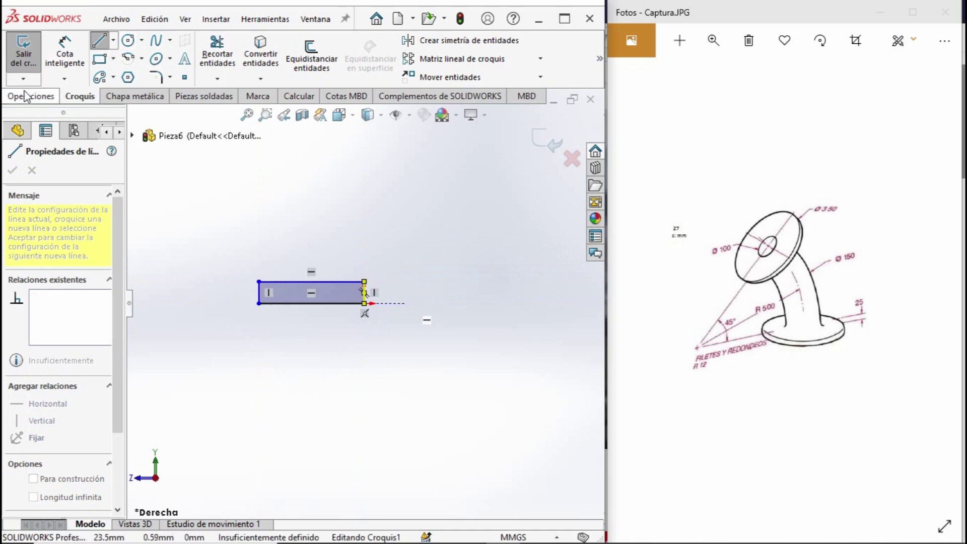
Step: Dimension the rectangle's bottom edge 175 mm (350/2) and left edge 25 mm
{"action": "left_click", "coordinate": [64, 53]}
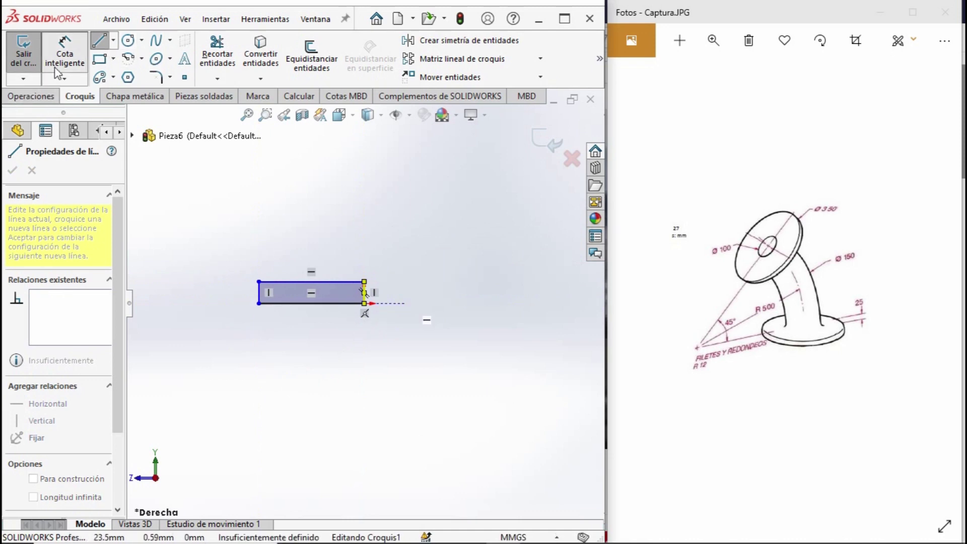
{"action": "left_click", "coordinate": [313, 304]}
{"action": "left_click", "coordinate": [328, 381]}
{"action": "type", "text": "350"}
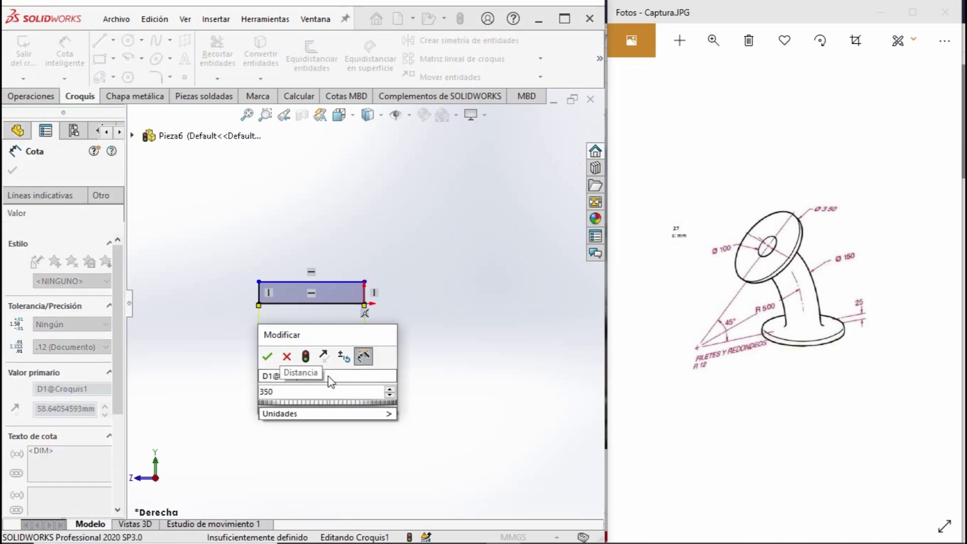
{"action": "type", "text": "/2"}
{"action": "key", "text": "Return"}
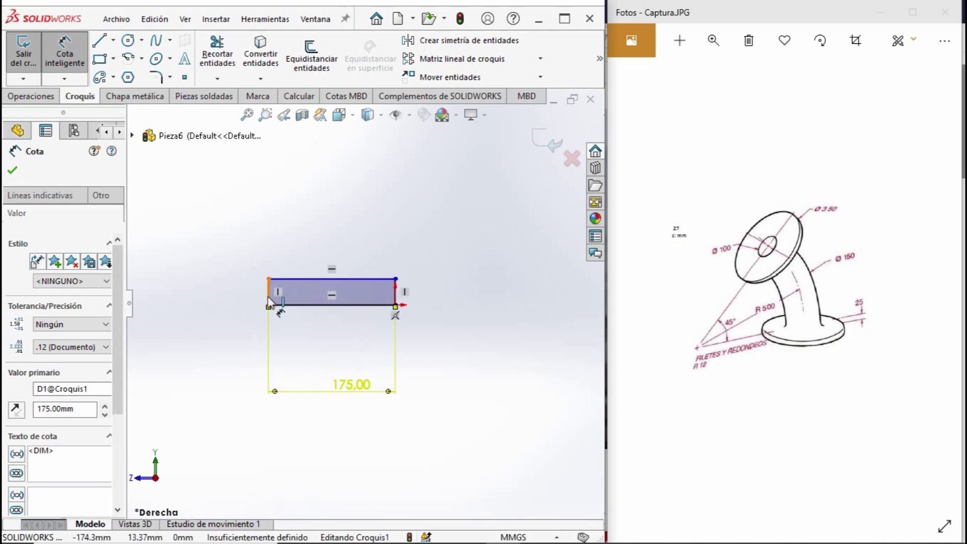
{"action": "left_click", "coordinate": [269, 301]}
{"action": "left_click", "coordinate": [220, 298]}
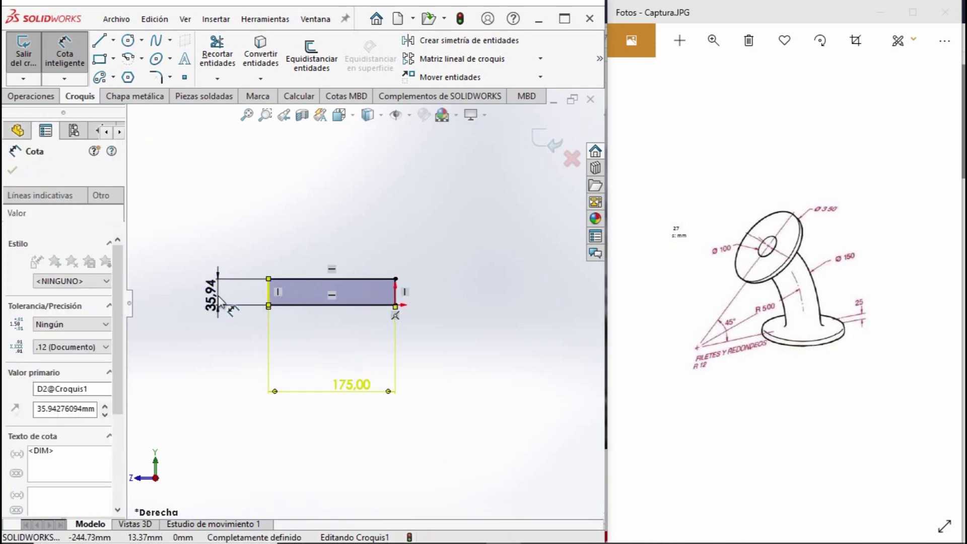
{"action": "type", "text": "25"}
{"action": "key", "text": "Return"}
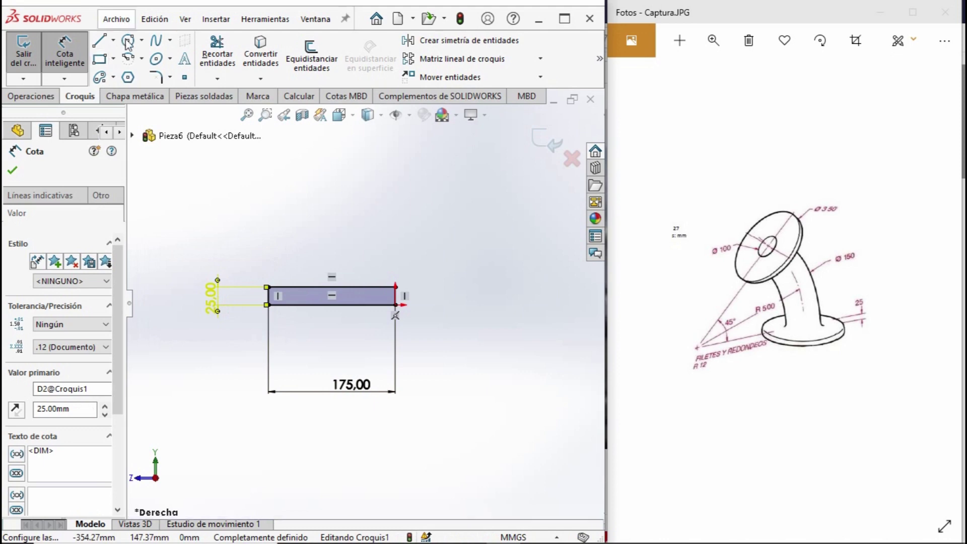
{"action": "left_click", "coordinate": [139, 62]}
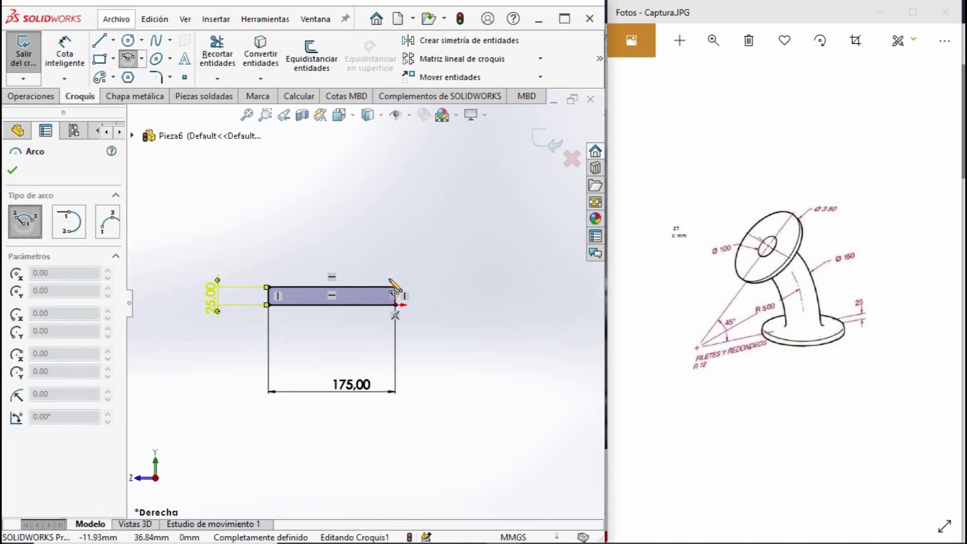
Step: Draw a three-point arc from the rectangle's top corner with 500 mm radius and 45° angle
{"action": "scroll", "coordinate": [365, 301], "scroll_direction": "up", "scroll_amount": 2}
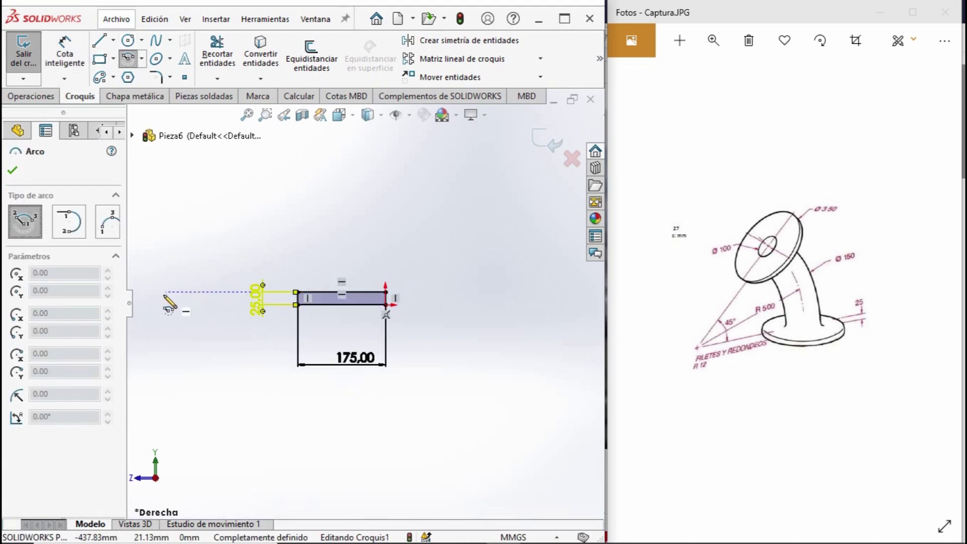
{"action": "left_click", "coordinate": [167, 292]}
{"action": "left_click", "coordinate": [385, 291]}
{"action": "left_click", "coordinate": [385, 291]}
{"action": "scroll", "coordinate": [365, 305], "scroll_direction": "up", "scroll_amount": 2}
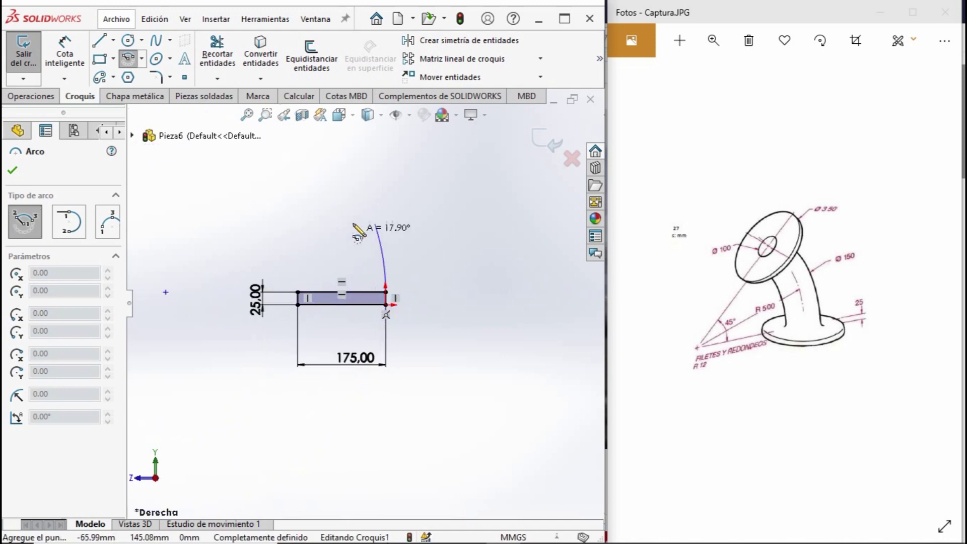
{"action": "left_click", "coordinate": [336, 190]}
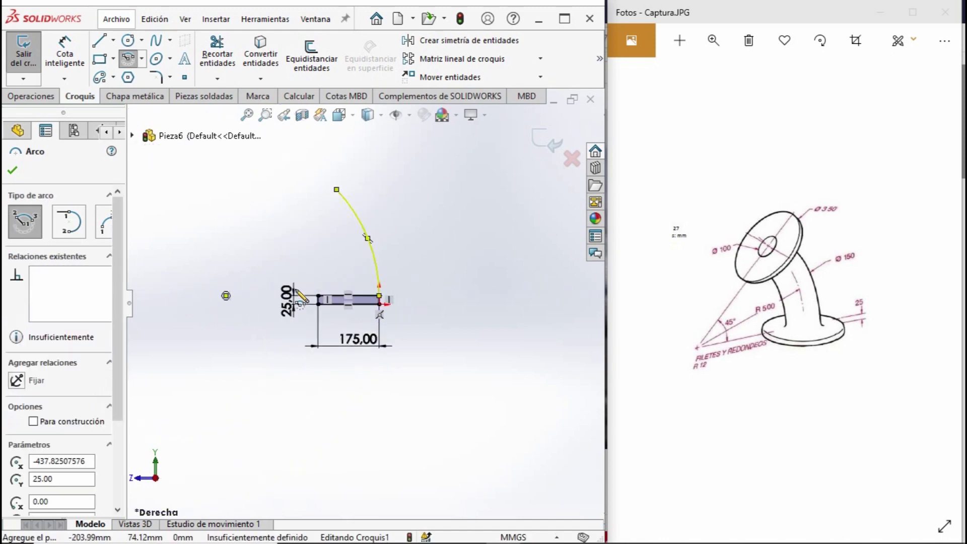
{"action": "scroll", "coordinate": [122, 459], "scroll_direction": "down", "scroll_amount": 3}
{"action": "type", "text": "500"}
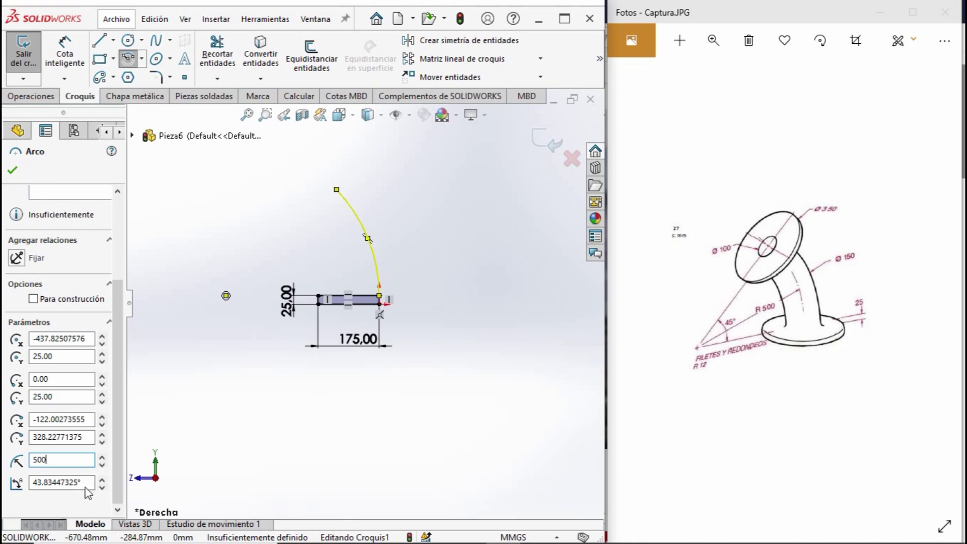
{"action": "key", "text": "Tab"}
{"action": "type", "text": "45"}
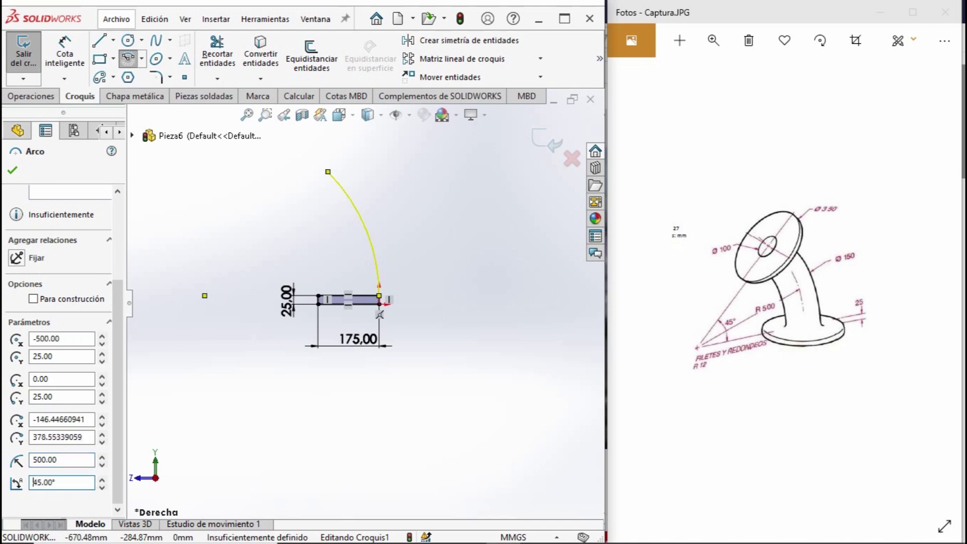
{"action": "left_click", "coordinate": [11, 170]}
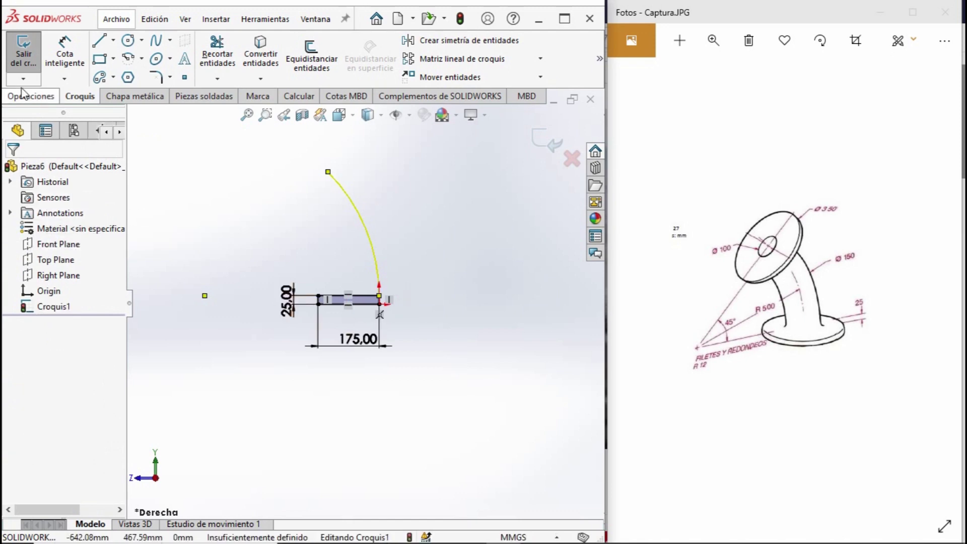
Step: Draw a tilted four-line rectangle starting at the arc's upper end
{"action": "key", "text": "l"}
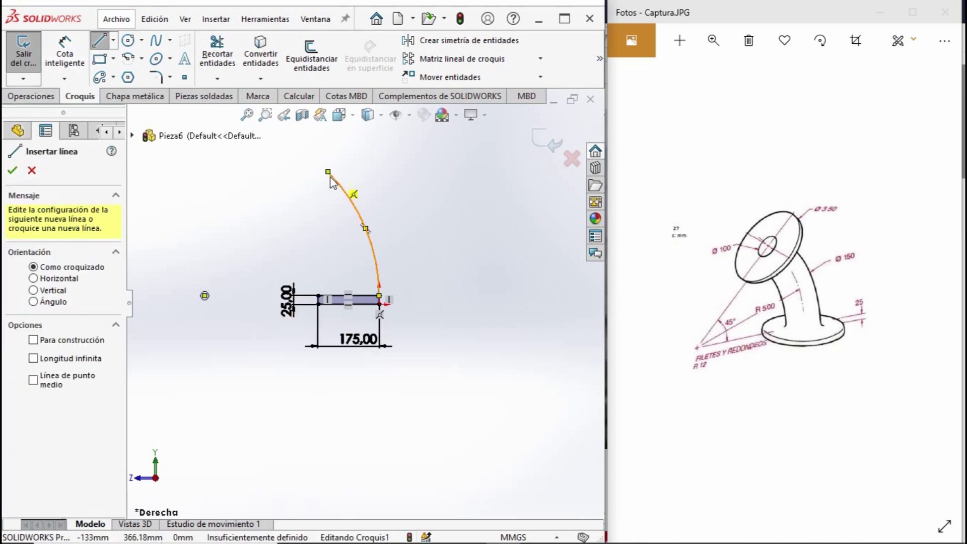
{"action": "left_click", "coordinate": [328, 173]}
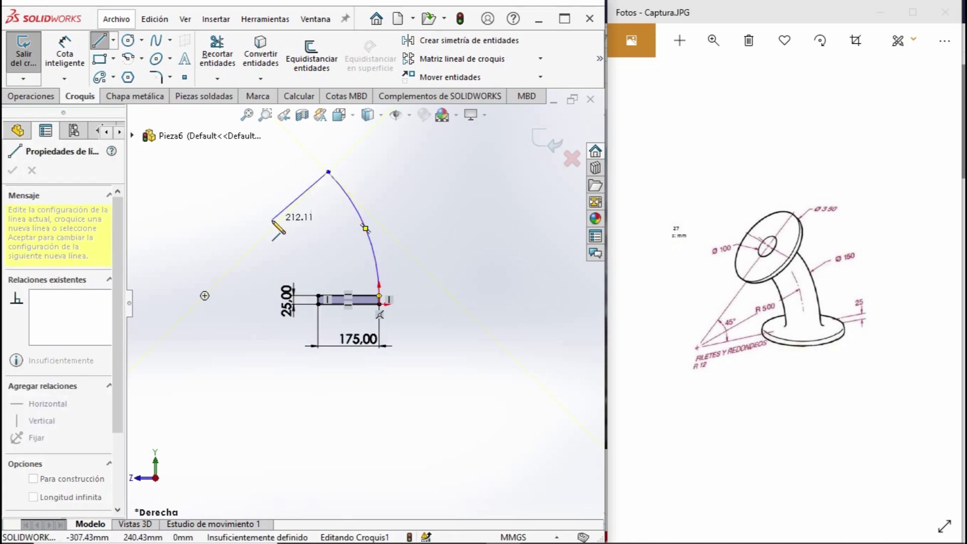
{"action": "left_click", "coordinate": [273, 224]}
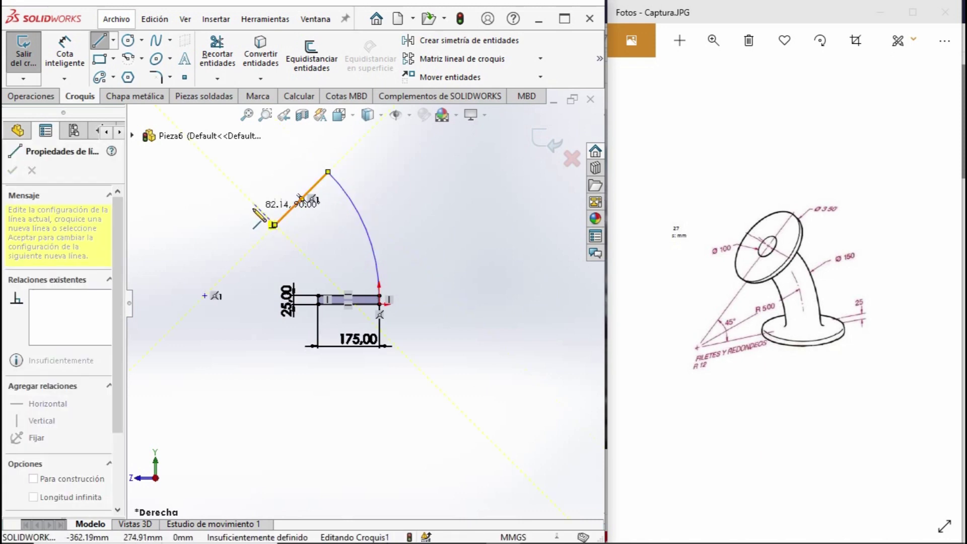
{"action": "left_click", "coordinate": [256, 205]}
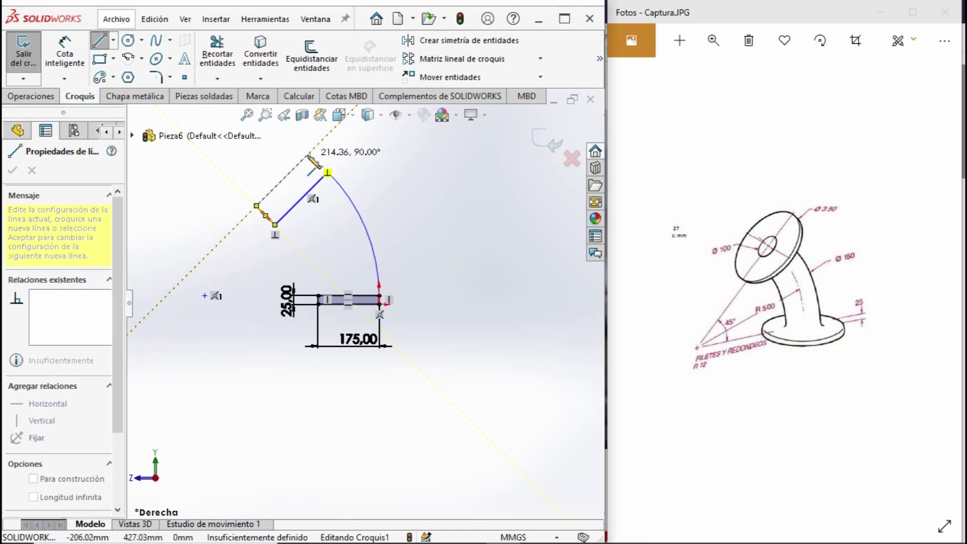
{"action": "left_click", "coordinate": [309, 153]}
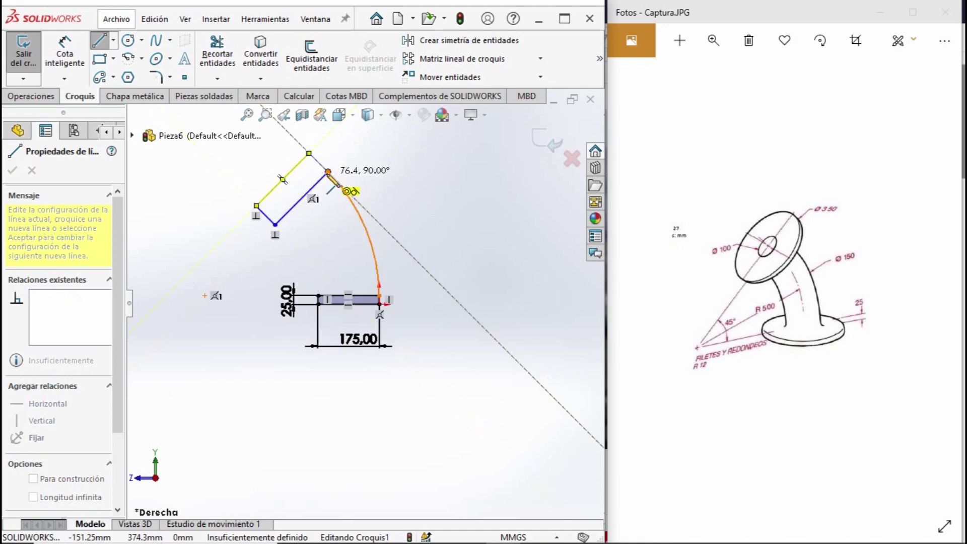
{"action": "left_click", "coordinate": [327, 172]}
Step: Dimension the tilted rectangle's long edge 175 mm and short edge 25 mm
{"action": "key", "text": "d"}
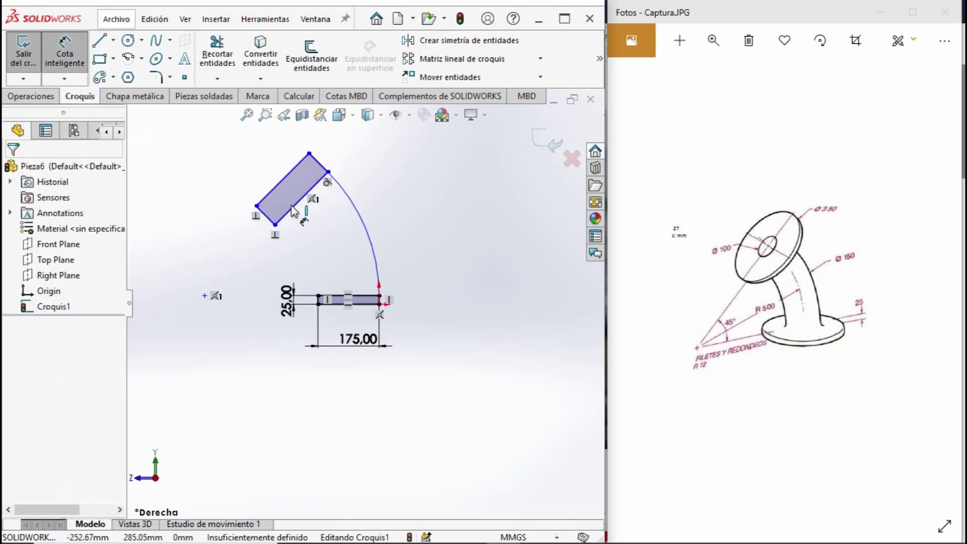
{"action": "left_click", "coordinate": [311, 225]}
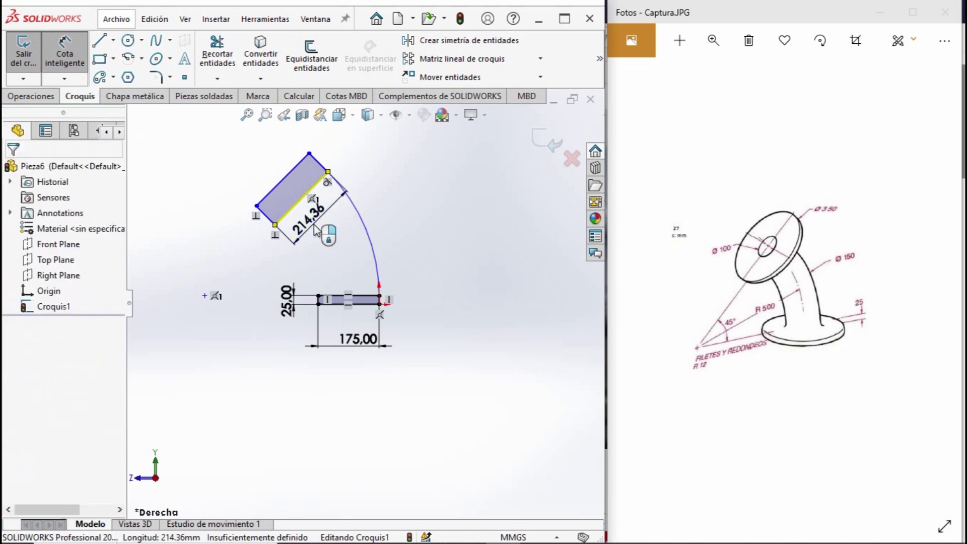
{"action": "left_click", "coordinate": [316, 230]}
{"action": "type", "text": "175"}
{"action": "key", "text": "Return"}
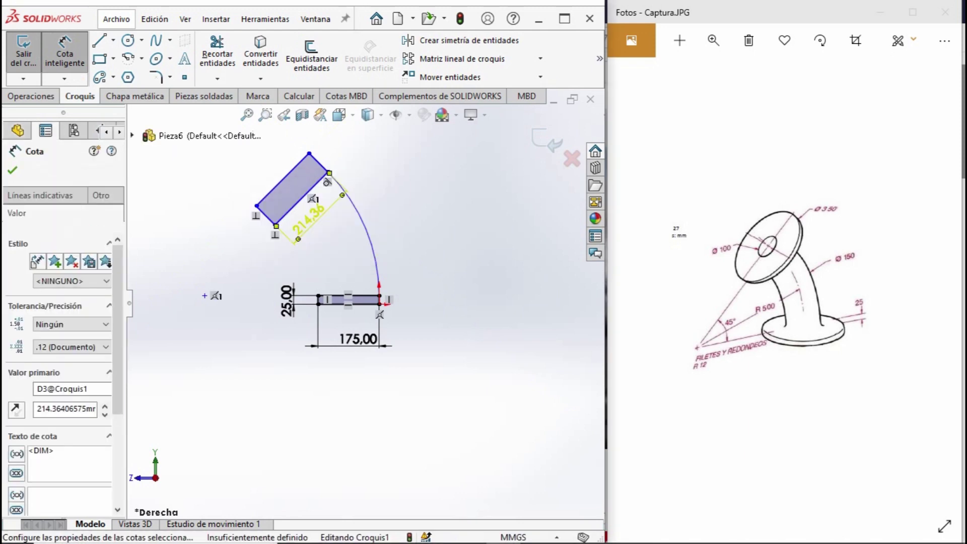
{"action": "left_click", "coordinate": [267, 223]}
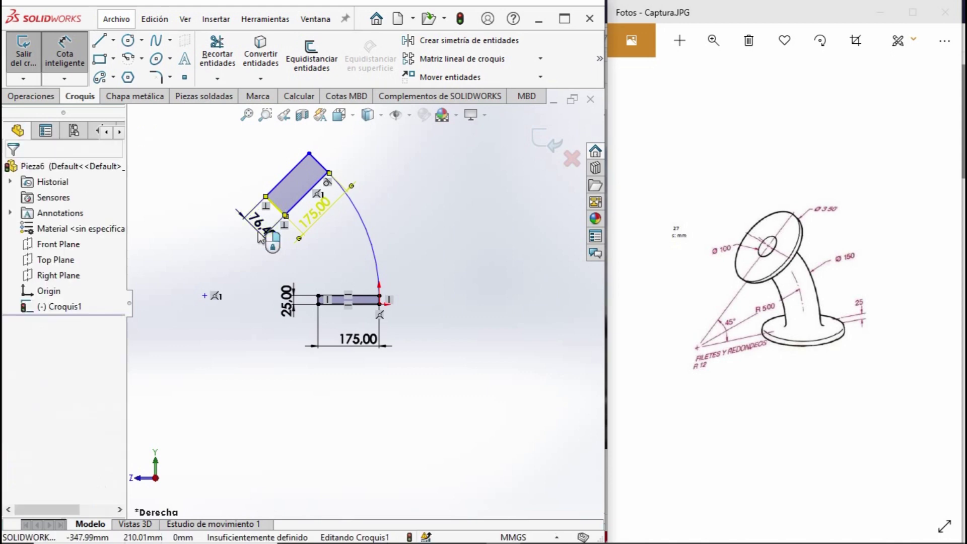
{"action": "left_click", "coordinate": [259, 235]}
{"action": "type", "text": "25"}
{"action": "key", "text": "Return"}
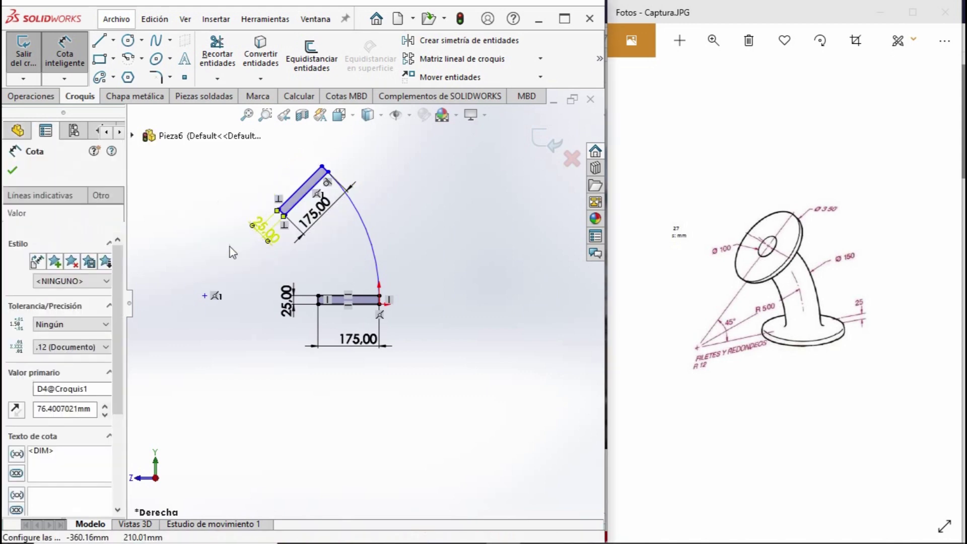
{"action": "left_click", "coordinate": [31, 96]}
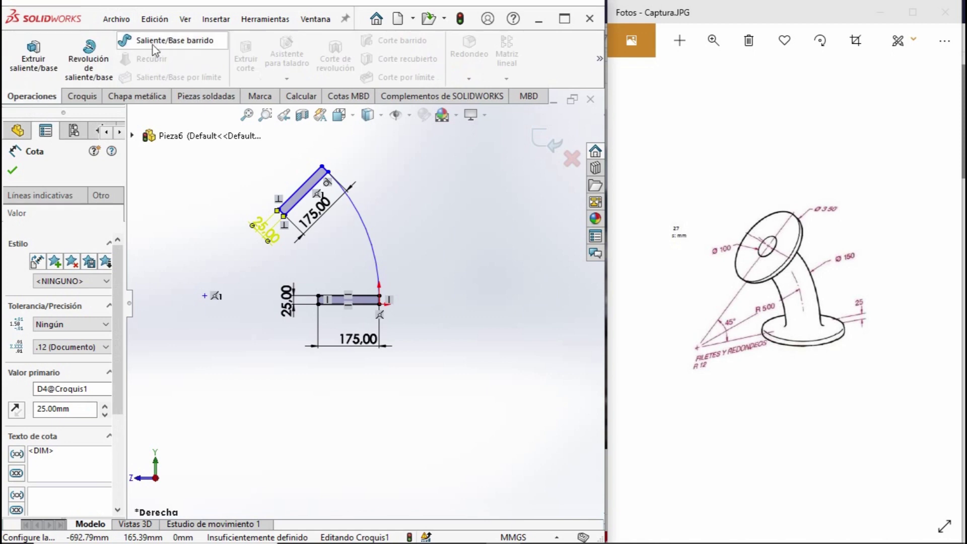
Step: Revolve the lower sketch region 360° about its edge Línea4 into the base disc
{"action": "left_click", "coordinate": [91, 61]}
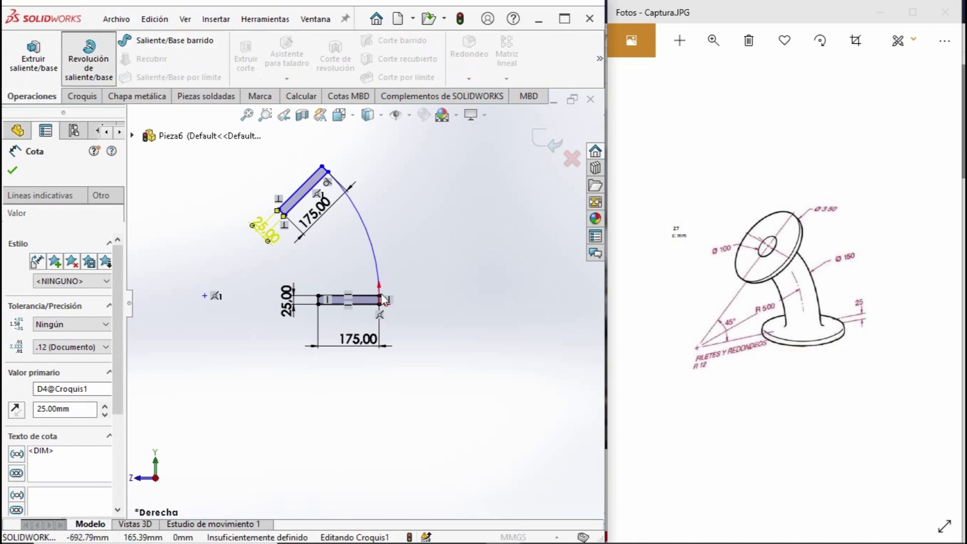
{"action": "scroll", "coordinate": [402, 337], "scroll_direction": "down", "scroll_amount": 3}
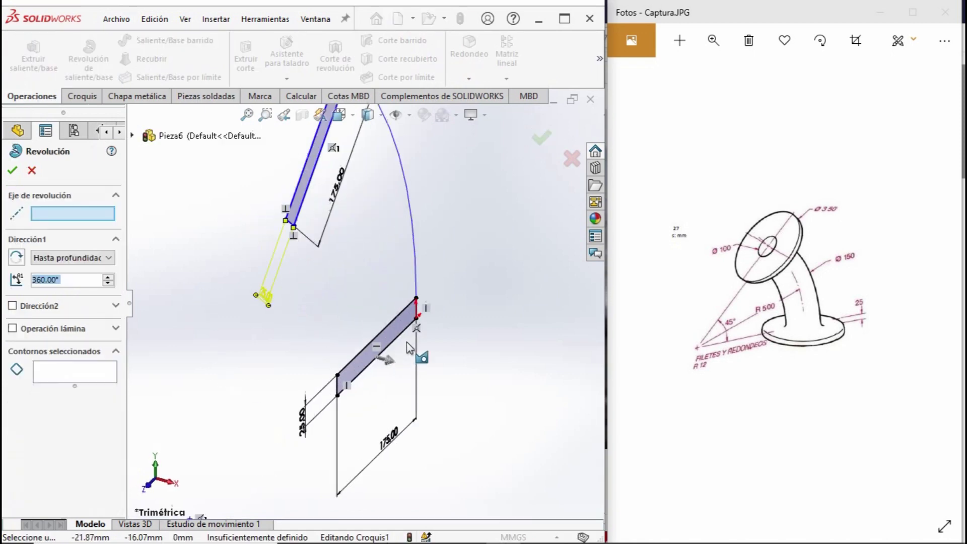
{"action": "left_click", "coordinate": [403, 328]}
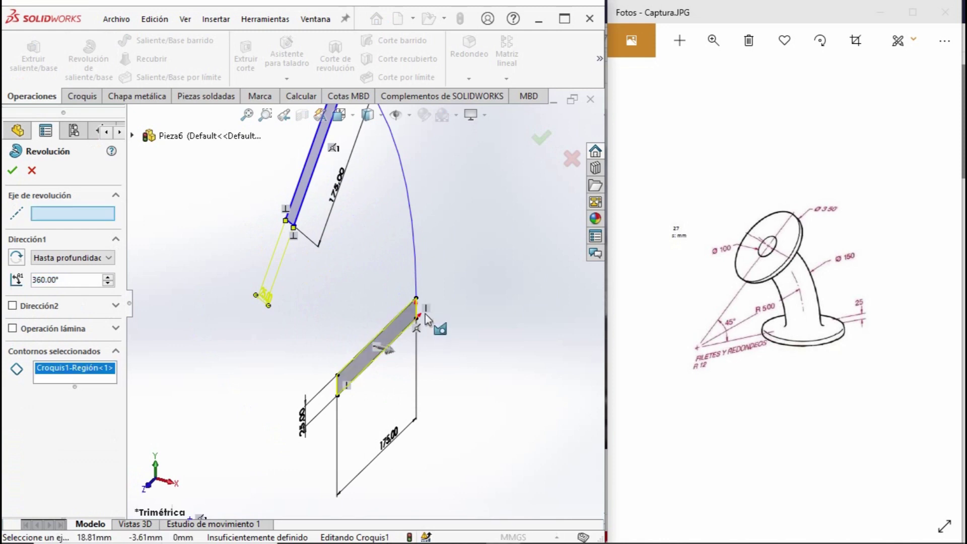
{"action": "scroll", "coordinate": [390, 337], "scroll_direction": "down", "scroll_amount": 2}
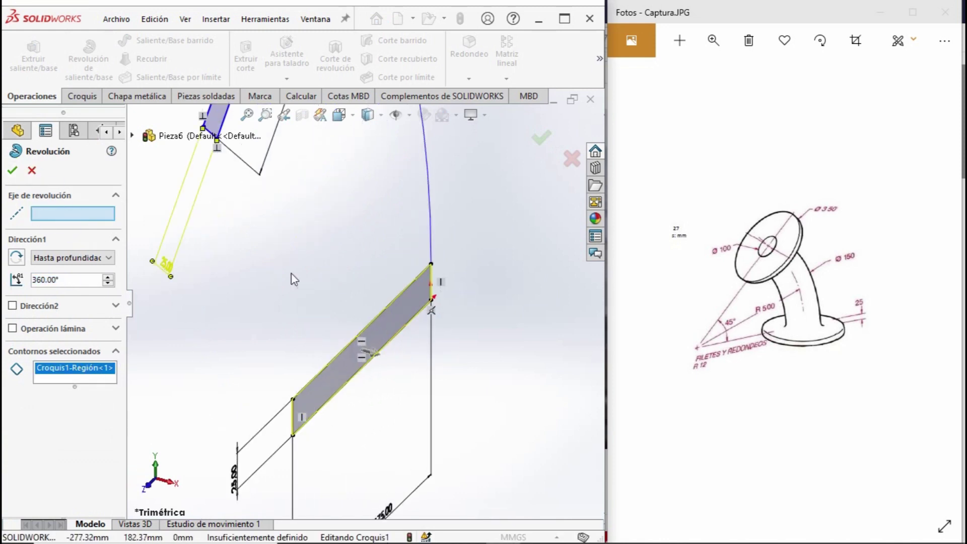
{"action": "scroll", "coordinate": [473, 279], "scroll_direction": "down", "scroll_amount": 3}
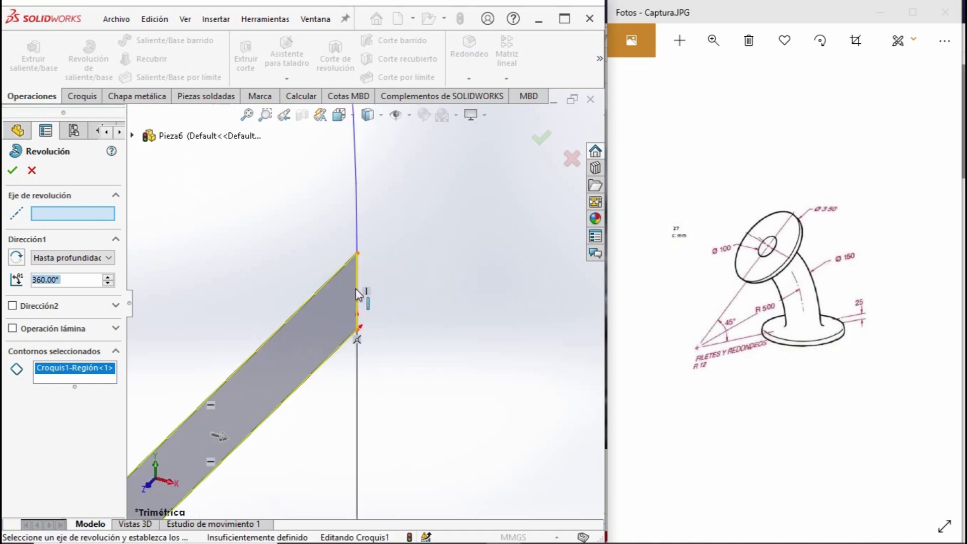
{"action": "left_click", "coordinate": [357, 294]}
{"action": "scroll", "coordinate": [395, 287], "scroll_direction": "up", "scroll_amount": 3}
{"action": "scroll", "coordinate": [395, 287], "scroll_direction": "up", "scroll_amount": 1}
{"action": "left_click", "coordinate": [534, 141]}
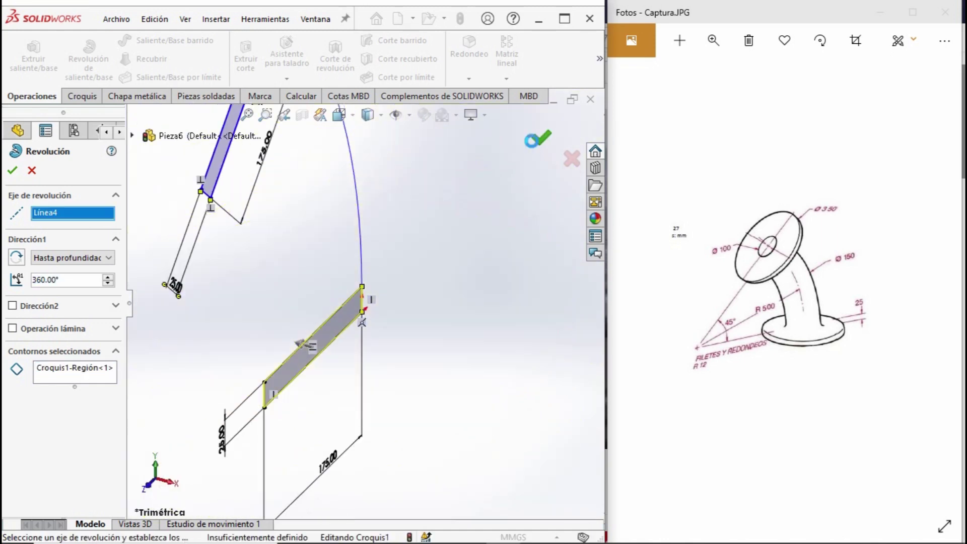
Step: Show Croquis1 again and revolve the upper rectangle about Línea8 into the tilted top disc
{"action": "left_click", "coordinate": [10, 322]}
{"action": "left_click", "coordinate": [76, 337]}
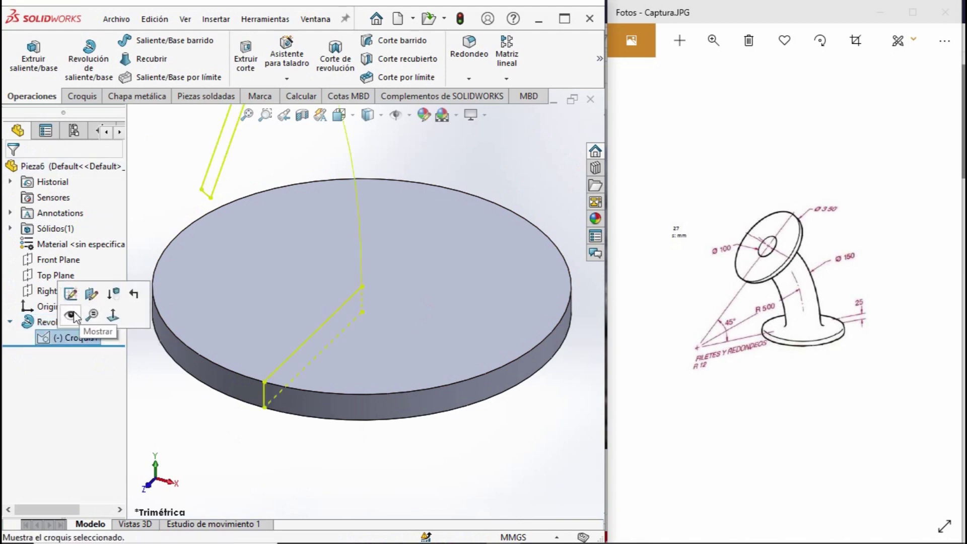
{"action": "left_click", "coordinate": [71, 316]}
{"action": "scroll", "coordinate": [360, 312], "scroll_direction": "up", "scroll_amount": 3}
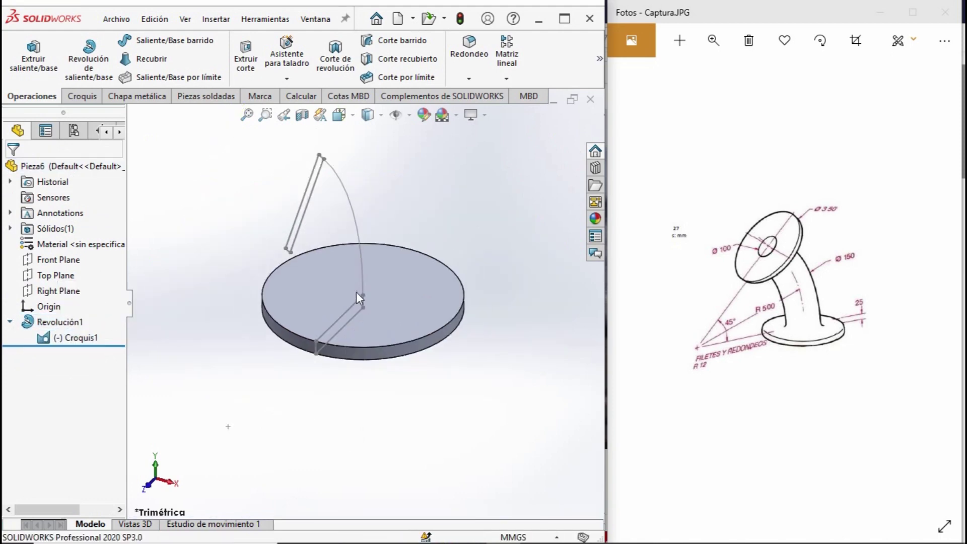
{"action": "left_click", "coordinate": [88, 55]}
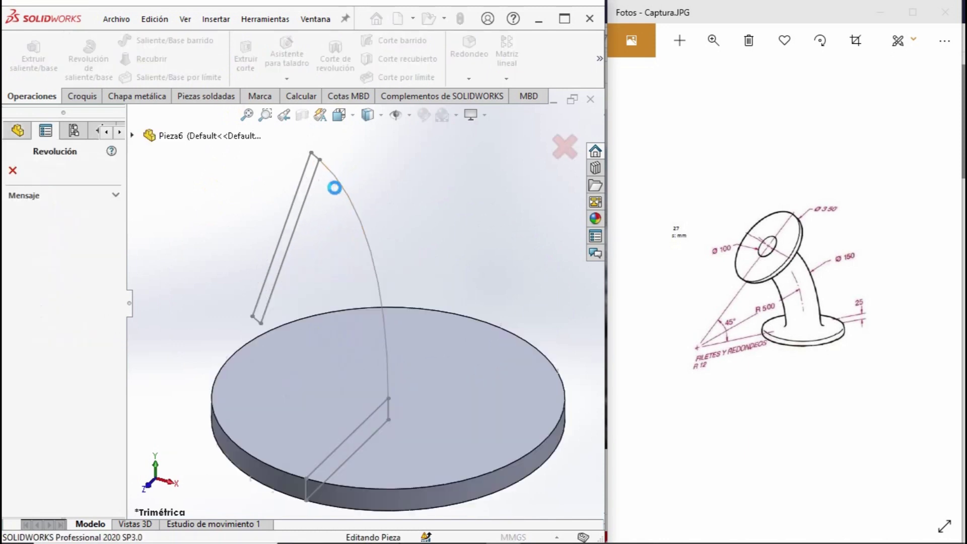
{"action": "scroll", "coordinate": [309, 163], "scroll_direction": "down", "scroll_amount": 4}
{"action": "left_click", "coordinate": [313, 161]}
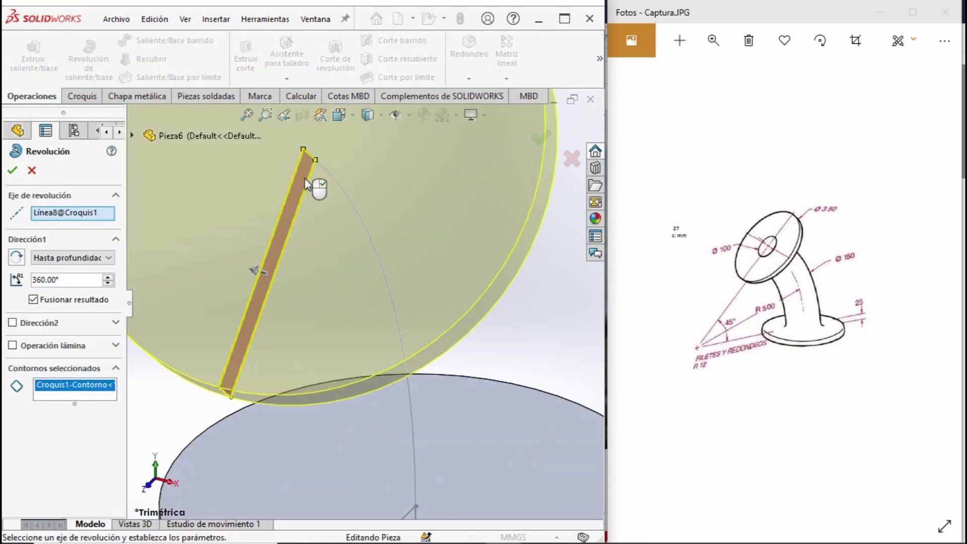
{"action": "left_click", "coordinate": [19, 174]}
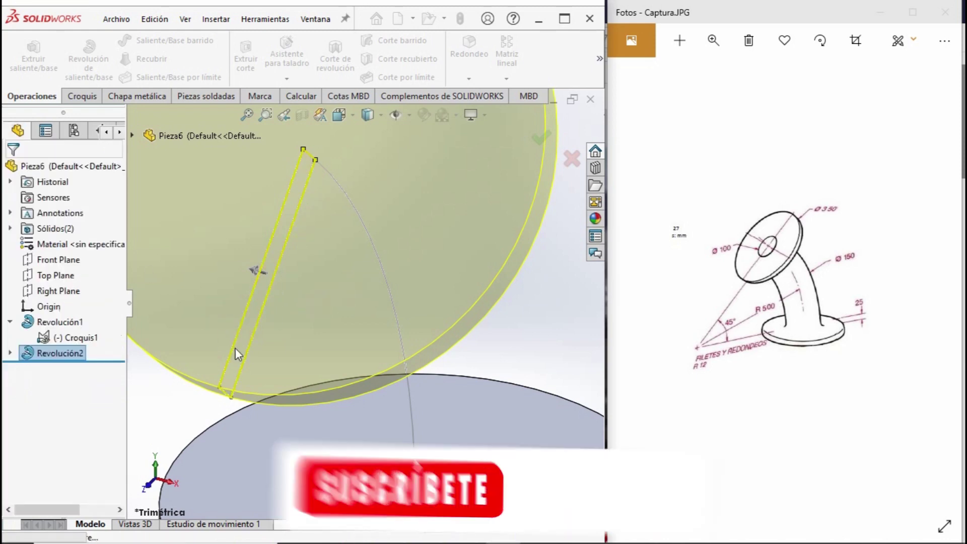
{"action": "key", "text": "f"}
{"action": "scroll", "coordinate": [393, 380], "scroll_direction": "down", "scroll_amount": 5}
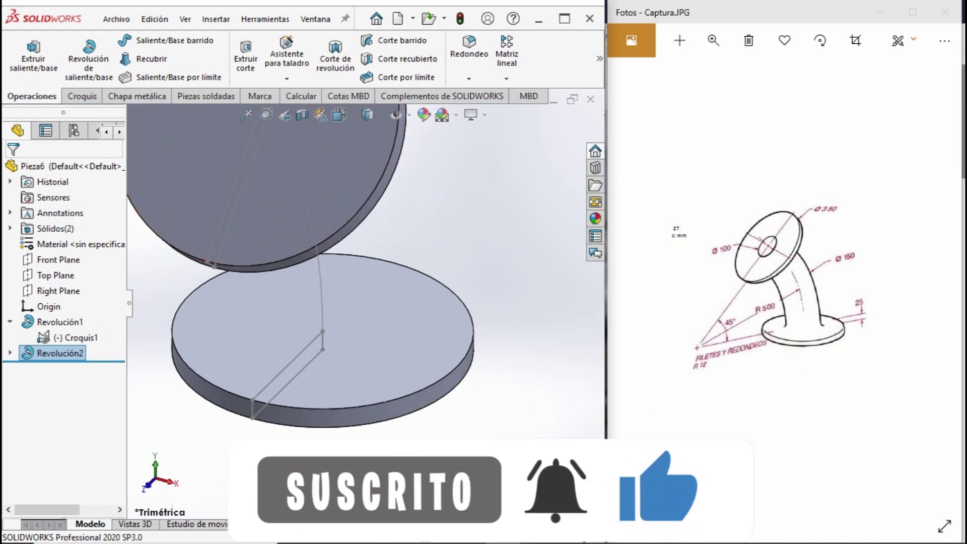
Step: Start a sketch on the base disc's top face and draw a circle centred at the origin
{"action": "left_click", "coordinate": [388, 341]}
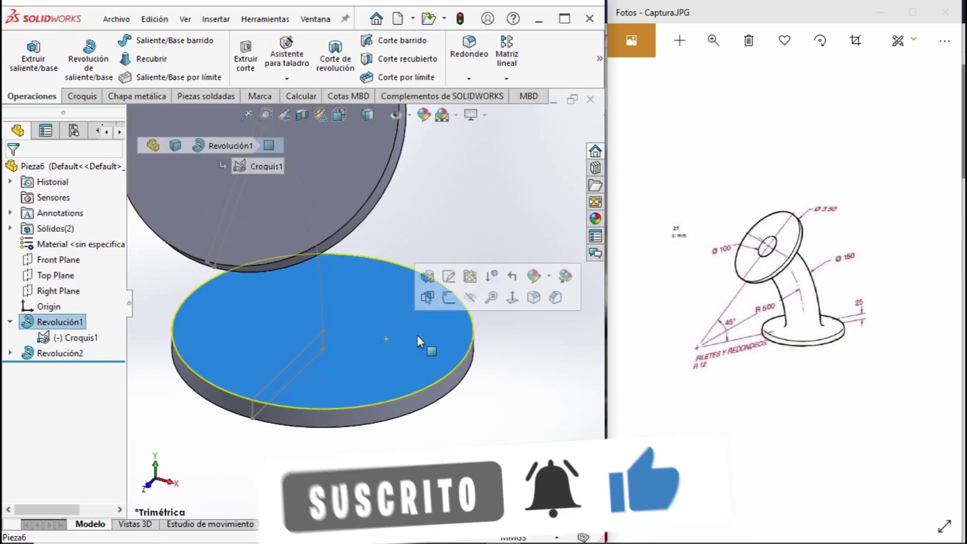
{"action": "left_click", "coordinate": [444, 300]}
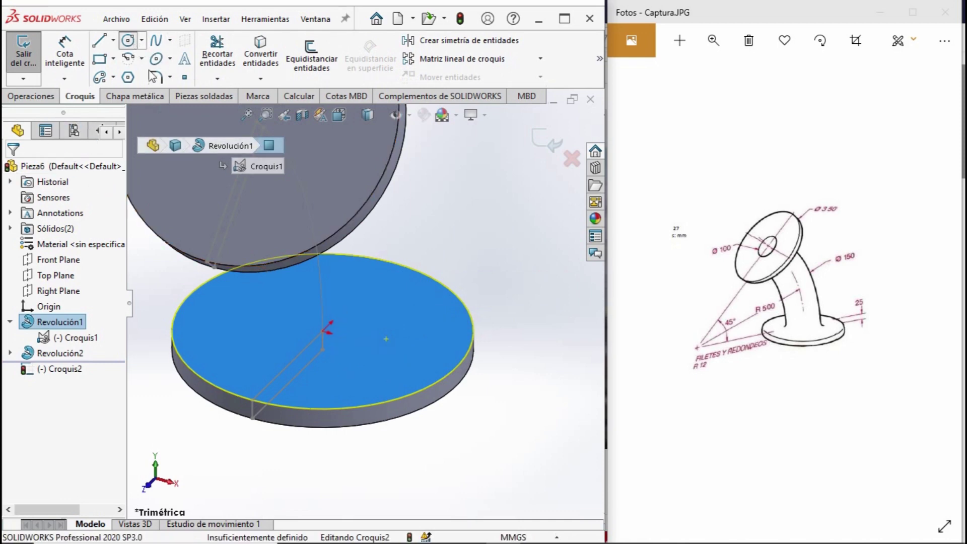
{"action": "left_click", "coordinate": [129, 40]}
{"action": "left_click", "coordinate": [322, 332]}
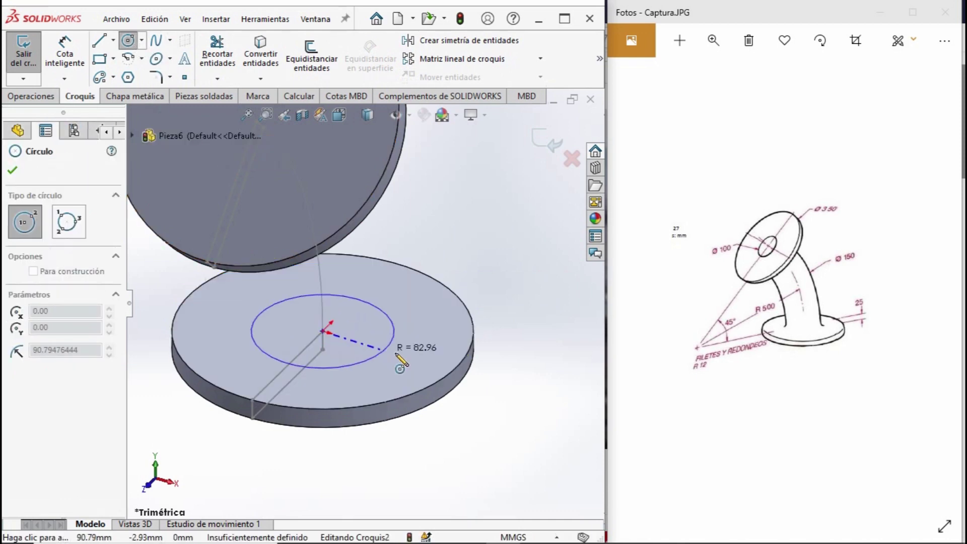
{"action": "left_click", "coordinate": [398, 353]}
{"action": "left_click", "coordinate": [65, 54]}
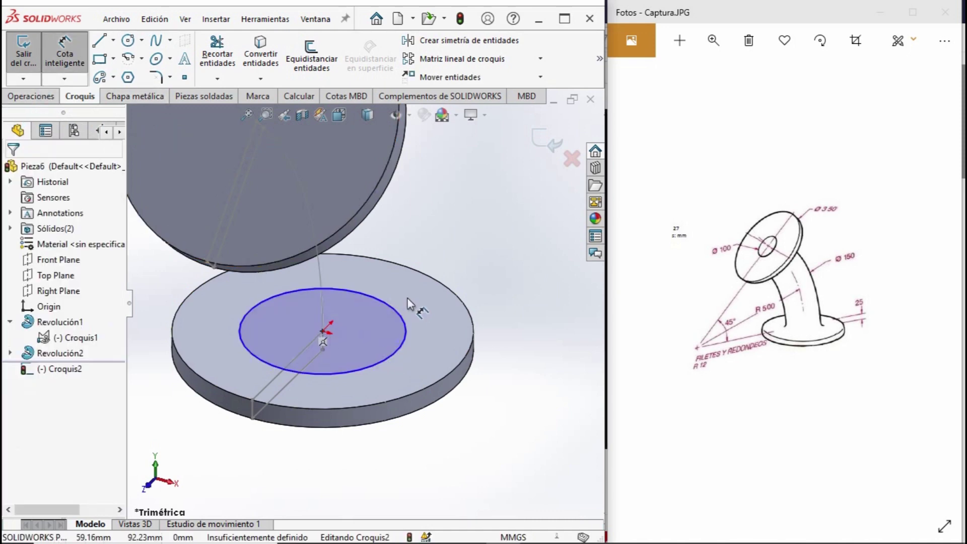
Step: Dimension the circle to 150 mm diameter and exit the sketch
{"action": "left_click", "coordinate": [386, 302]}
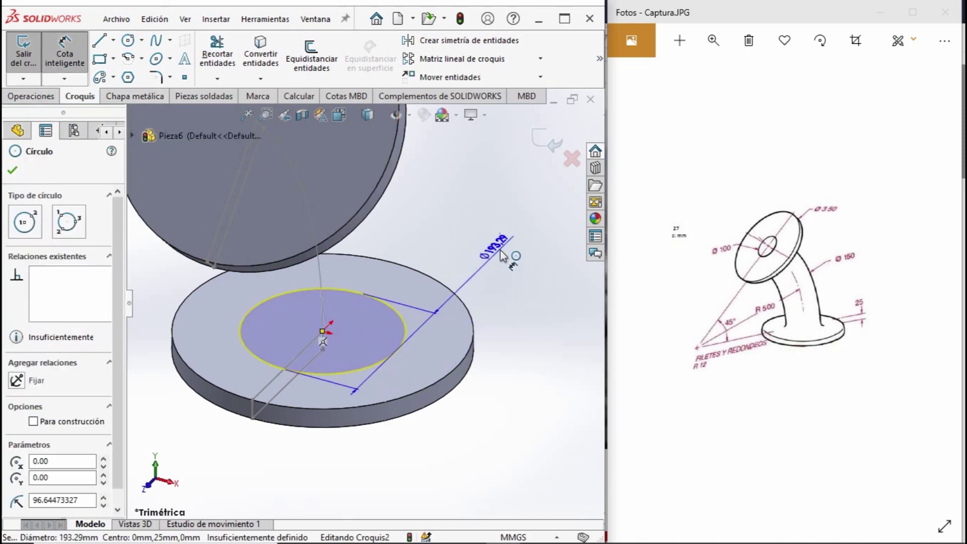
{"action": "left_click", "coordinate": [500, 251]}
{"action": "type", "text": "150"}
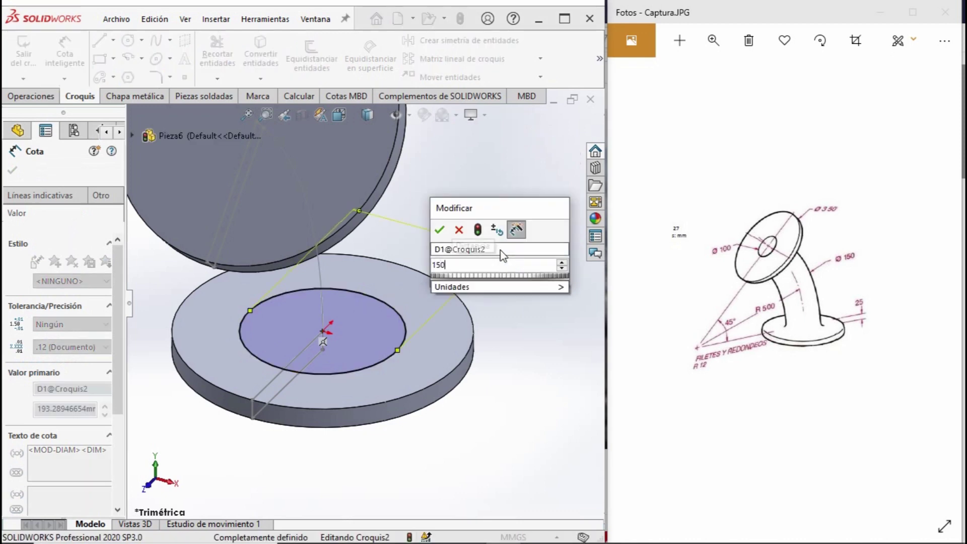
{"action": "key", "text": "Return"}
{"action": "type", "text": "150"}
{"action": "key", "text": "Return"}
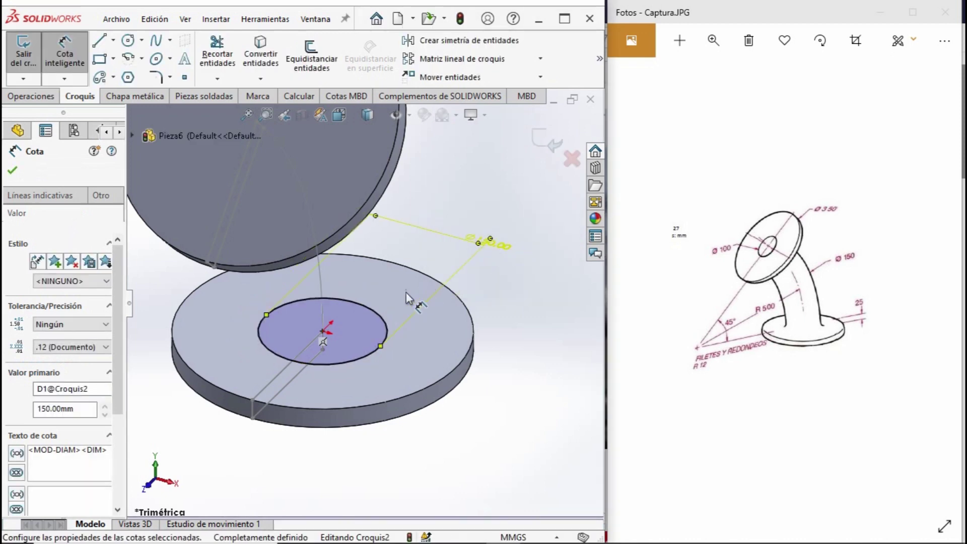
{"action": "left_click", "coordinate": [18, 174]}
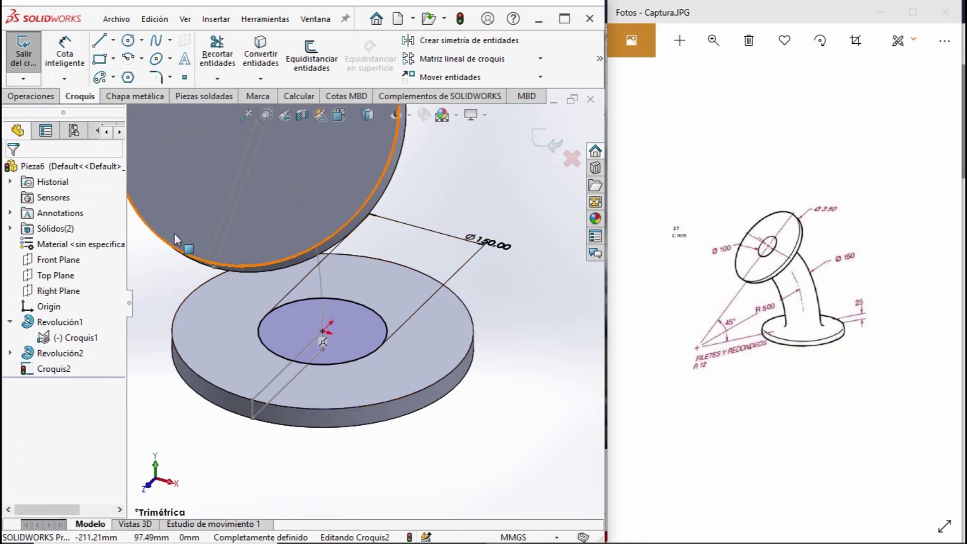
{"action": "scroll", "coordinate": [365, 302], "scroll_direction": "up", "scroll_amount": 3}
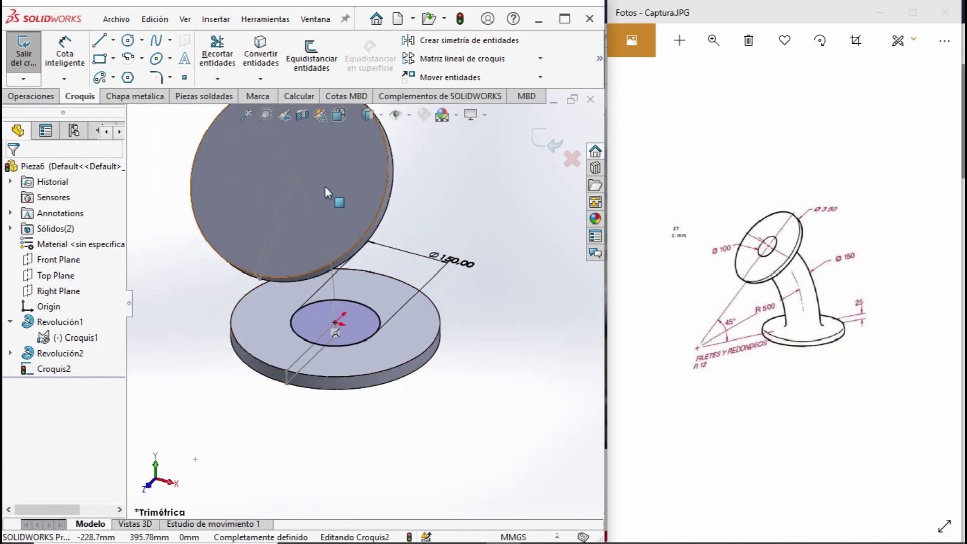
{"action": "left_click", "coordinate": [51, 291]}
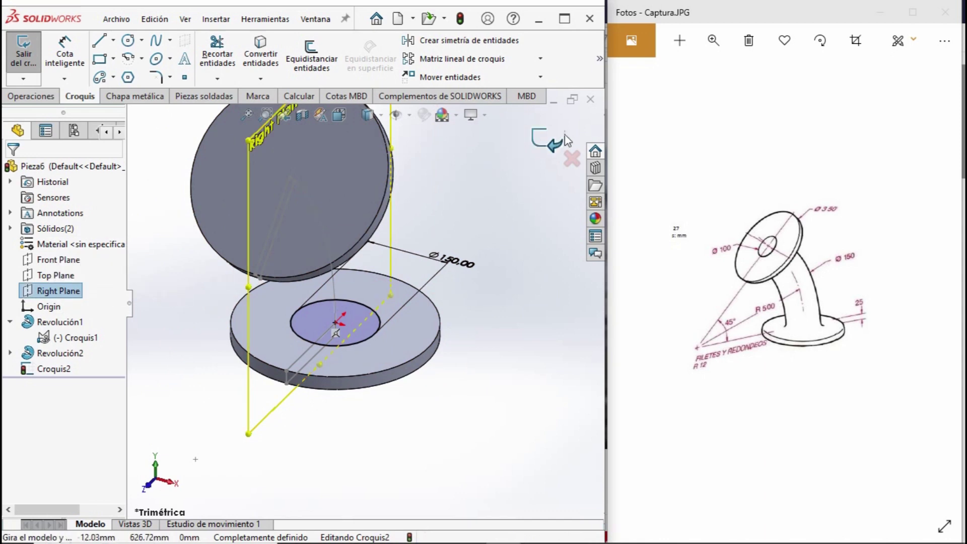
{"action": "left_click", "coordinate": [539, 140]}
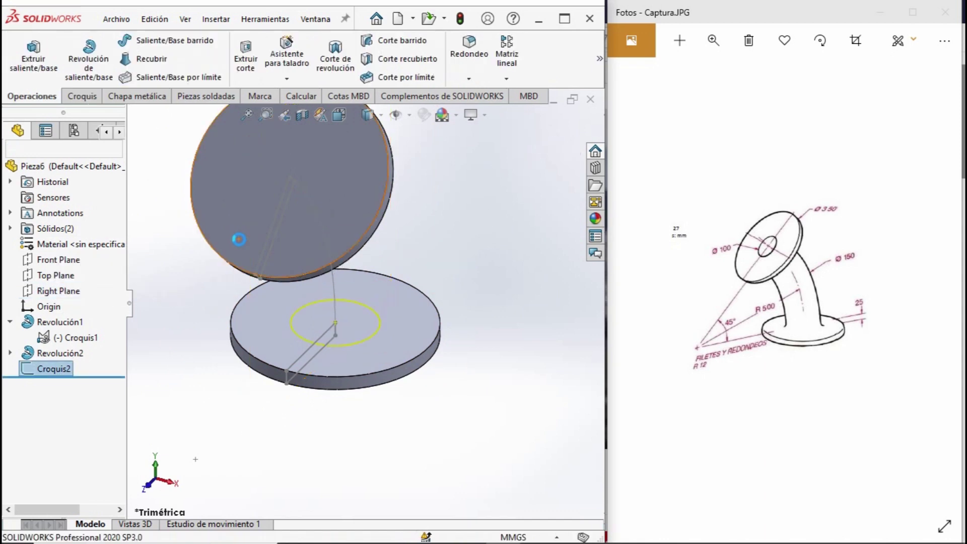
Step: Create Croquis3 on the Right Plane by projecting the arc into it
{"action": "left_click", "coordinate": [58, 292]}
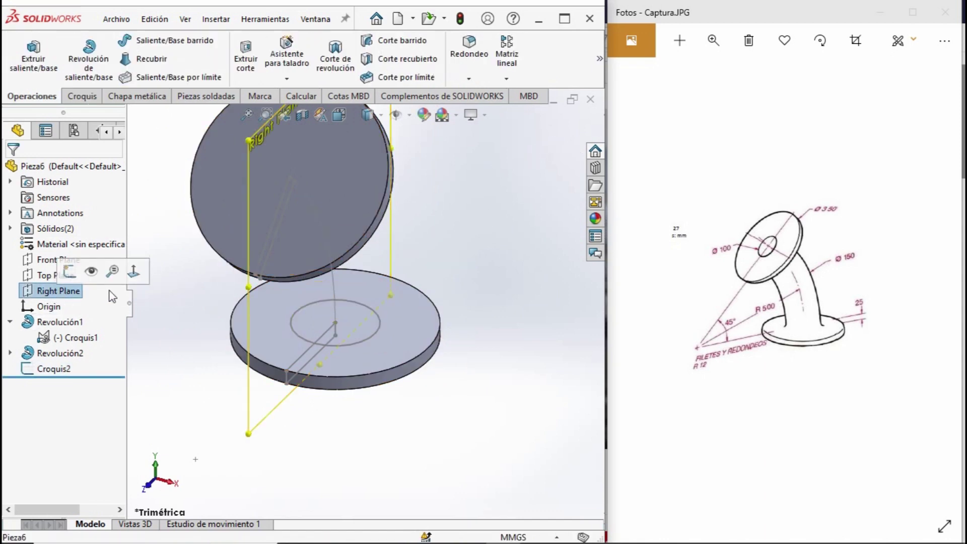
{"action": "left_click", "coordinate": [77, 277]}
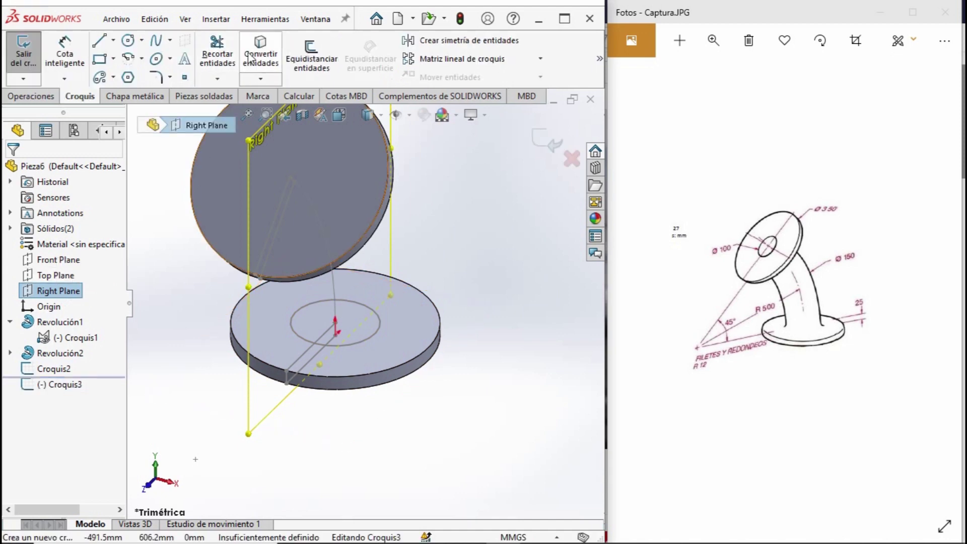
{"action": "left_click", "coordinate": [331, 285]}
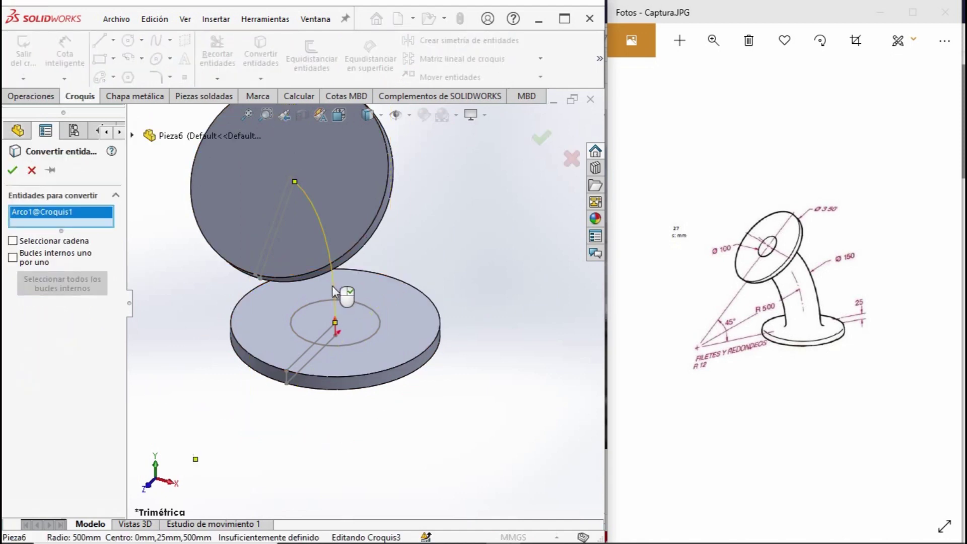
{"action": "left_click", "coordinate": [14, 171]}
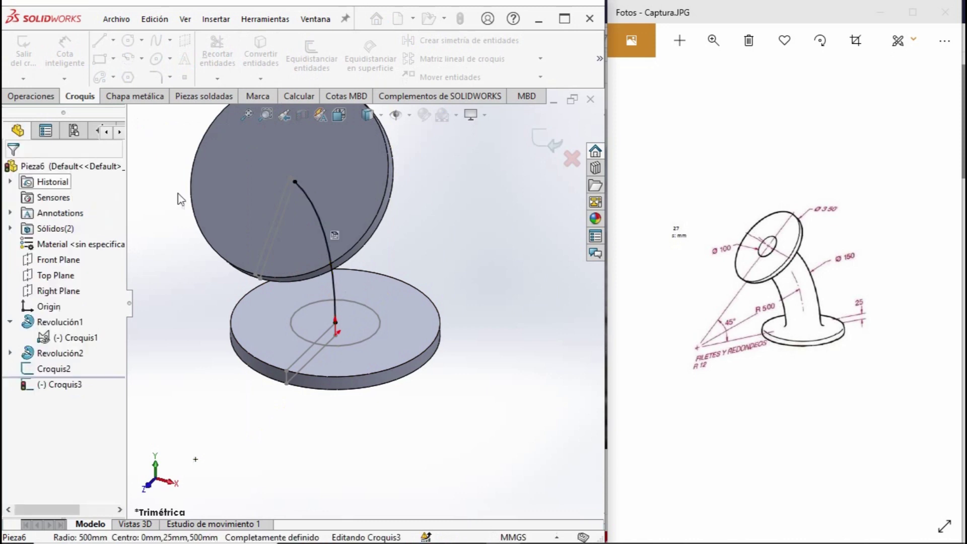
Step: Sweep the 150 mm circle along the Croquis3 arc path to form the pipe Barrer1
{"action": "left_click", "coordinate": [9, 96]}
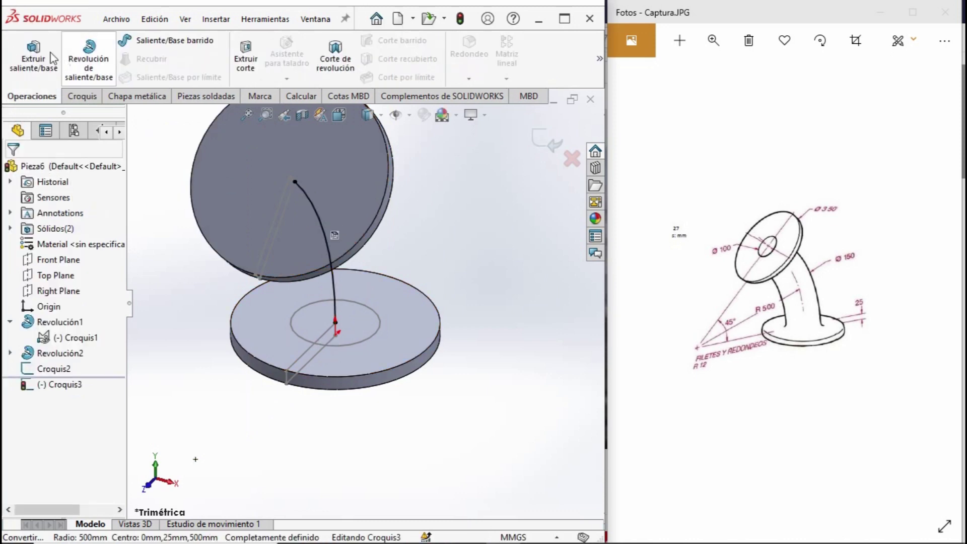
{"action": "left_click", "coordinate": [151, 40]}
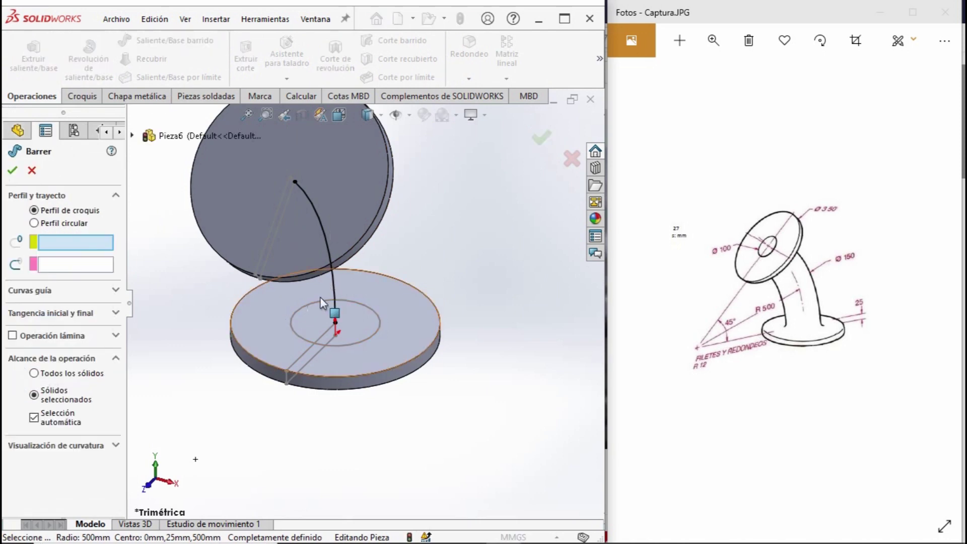
{"action": "left_click", "coordinate": [373, 313]}
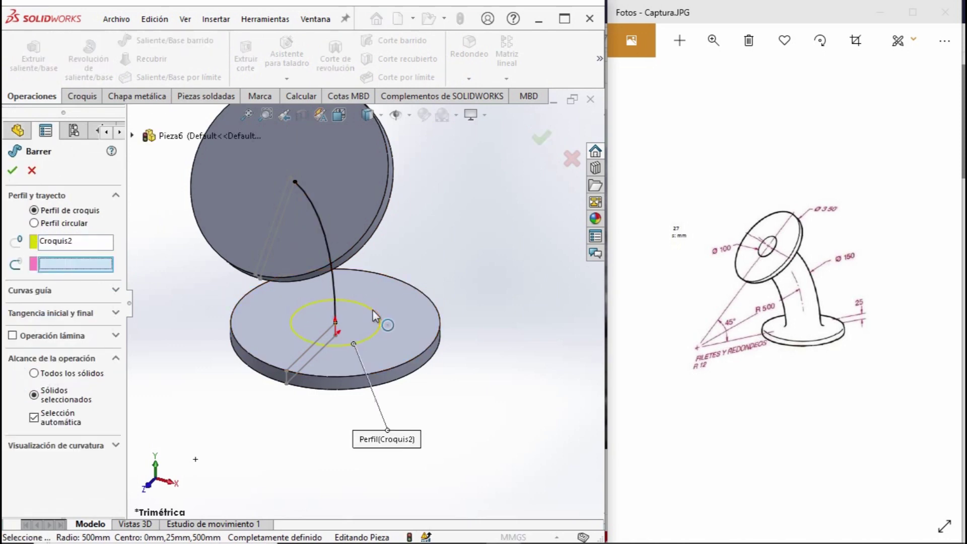
{"action": "left_click", "coordinate": [333, 283]}
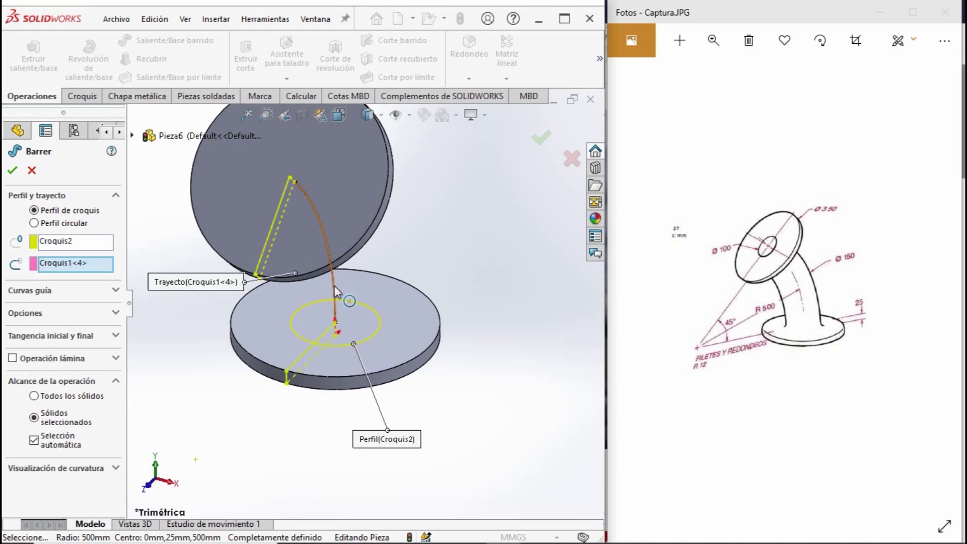
{"action": "right_click", "coordinate": [62, 264]}
{"action": "left_click", "coordinate": [110, 275]}
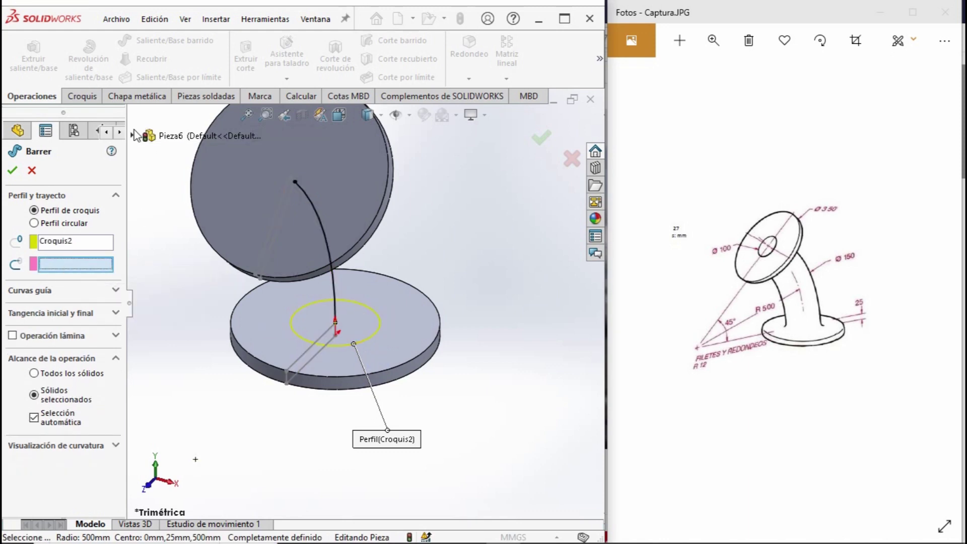
{"action": "left_click", "coordinate": [132, 136]}
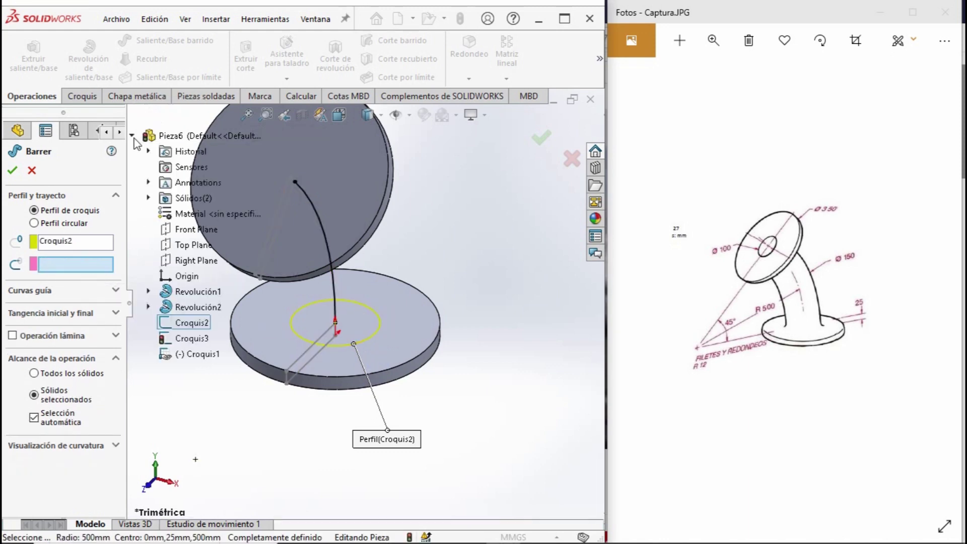
{"action": "left_click", "coordinate": [187, 338]}
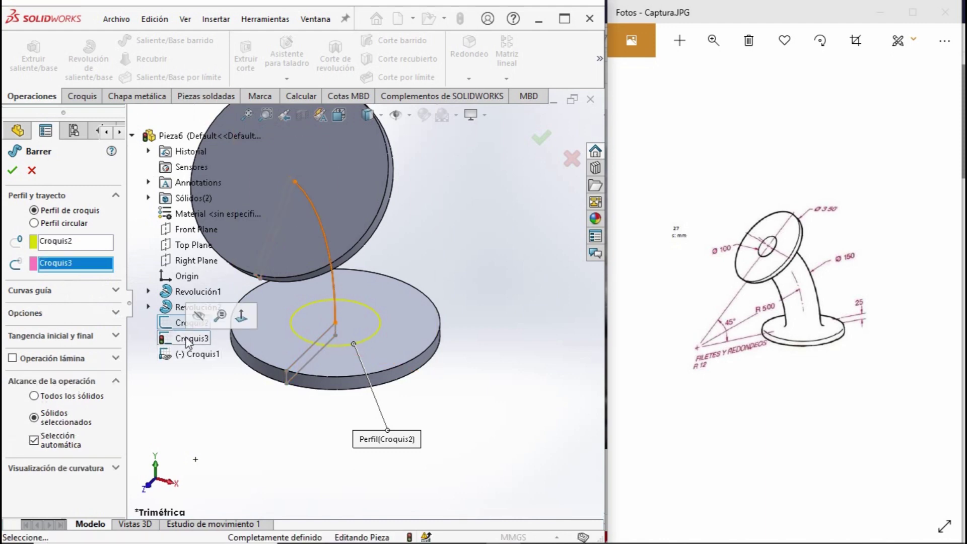
{"action": "left_click", "coordinate": [14, 172]}
{"action": "scroll", "coordinate": [347, 352], "scroll_direction": "up", "scroll_amount": 5}
{"action": "scroll", "coordinate": [377, 281], "scroll_direction": "down", "scroll_amount": 3}
{"action": "scroll", "coordinate": [377, 280], "scroll_direction": "down", "scroll_amount": 1}
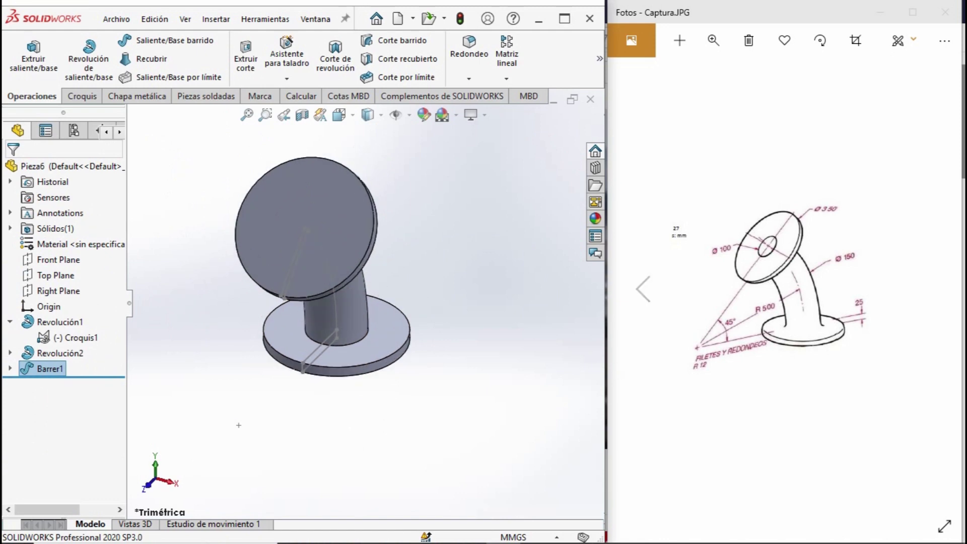
Step: Sketch a Ø100 mm circle centred on the tilted top disc's face and close Croquis4
{"action": "left_click", "coordinate": [358, 221]}
{"action": "left_click", "coordinate": [80, 95]}
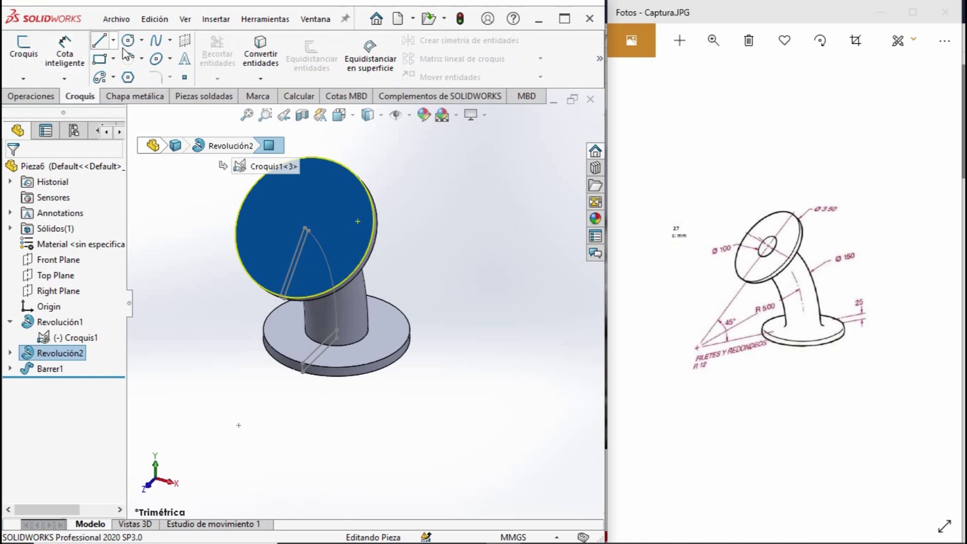
{"action": "left_click", "coordinate": [128, 42]}
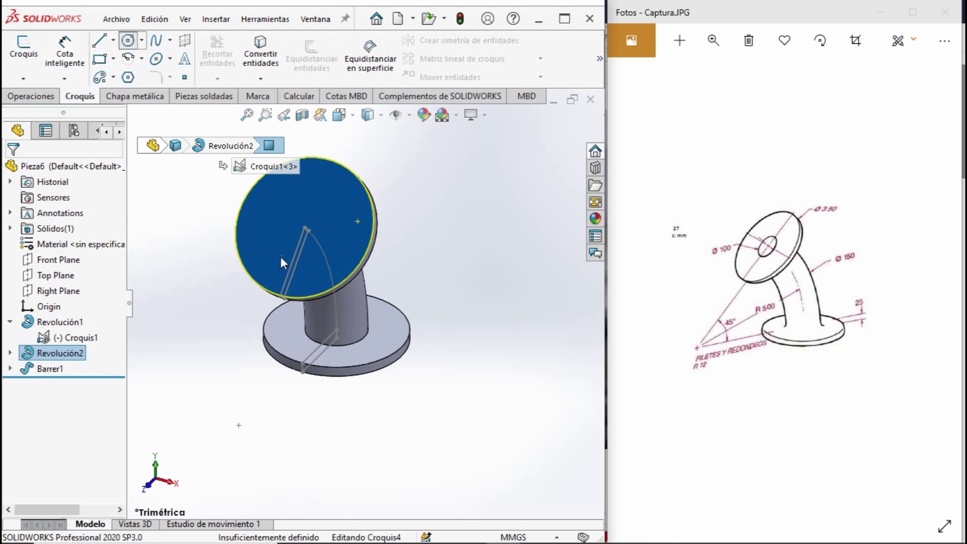
{"action": "left_click", "coordinate": [304, 227]}
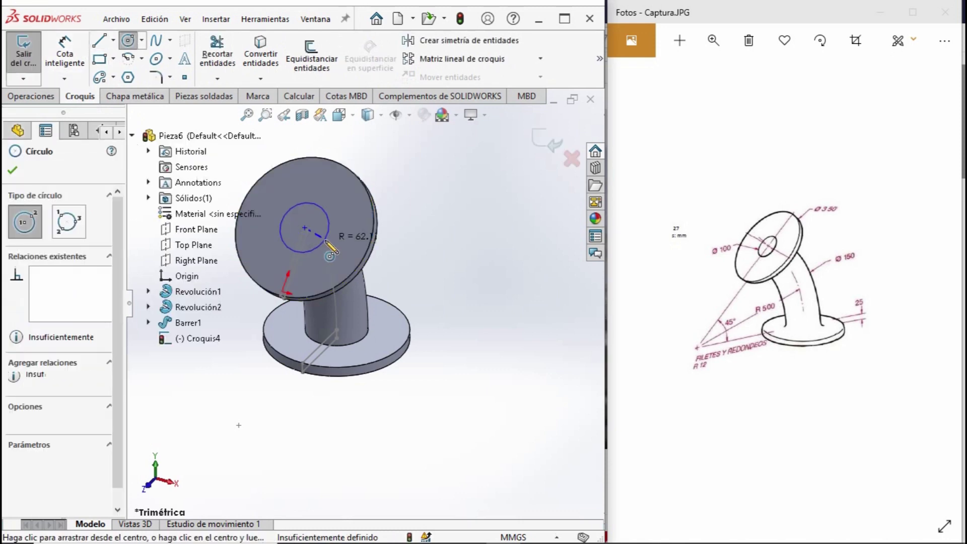
{"action": "left_click", "coordinate": [327, 220]}
{"action": "key", "text": "Escape"}
{"action": "left_click", "coordinate": [322, 208]}
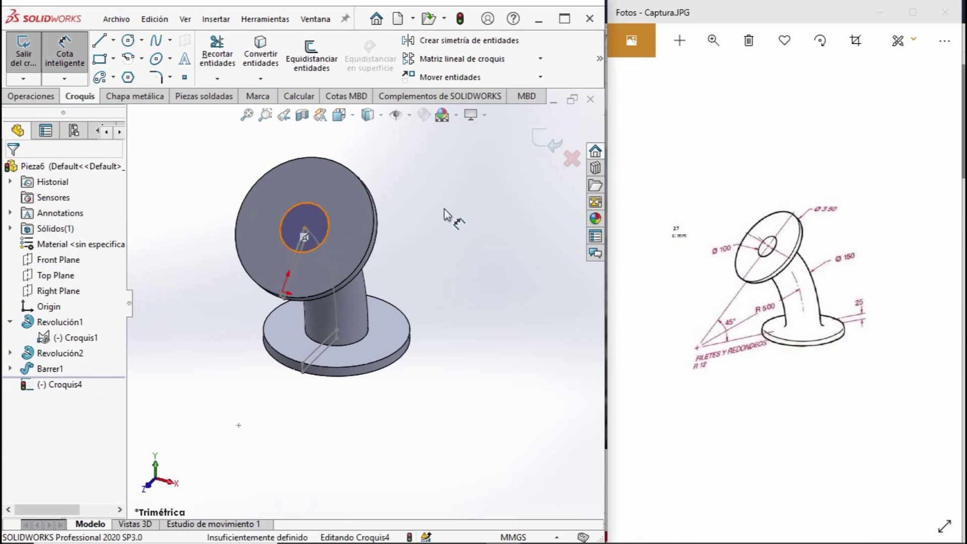
{"action": "left_click", "coordinate": [449, 214]}
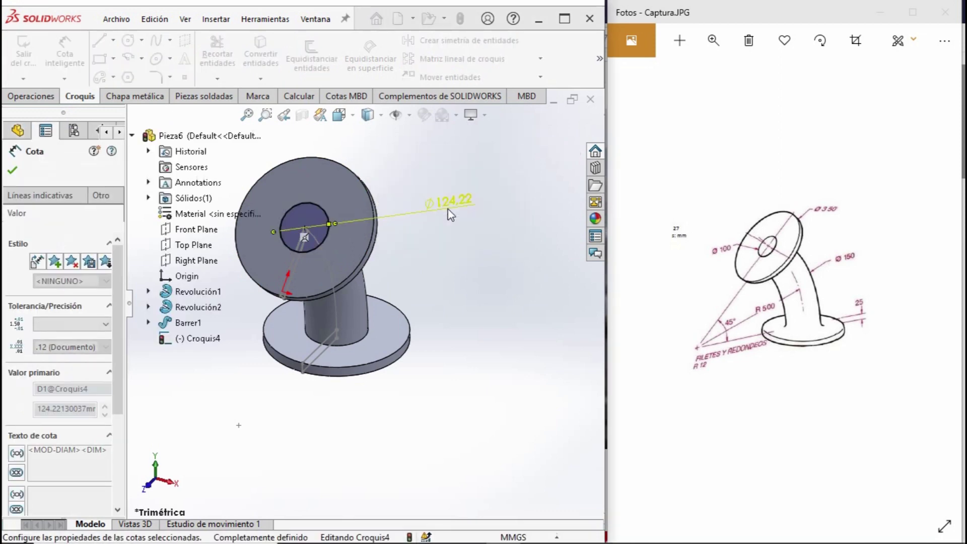
{"action": "type", "text": "100"}
{"action": "key", "text": "Return"}
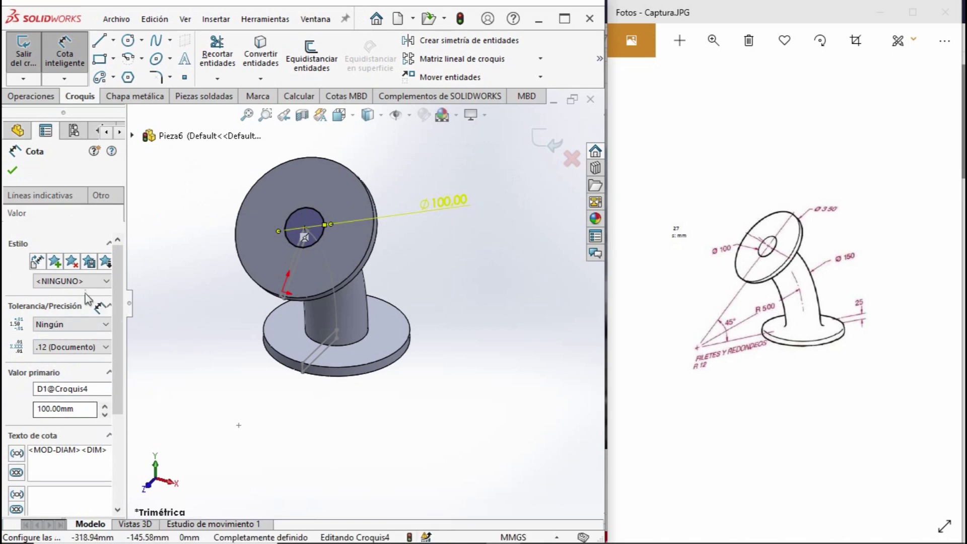
{"action": "left_click", "coordinate": [13, 173]}
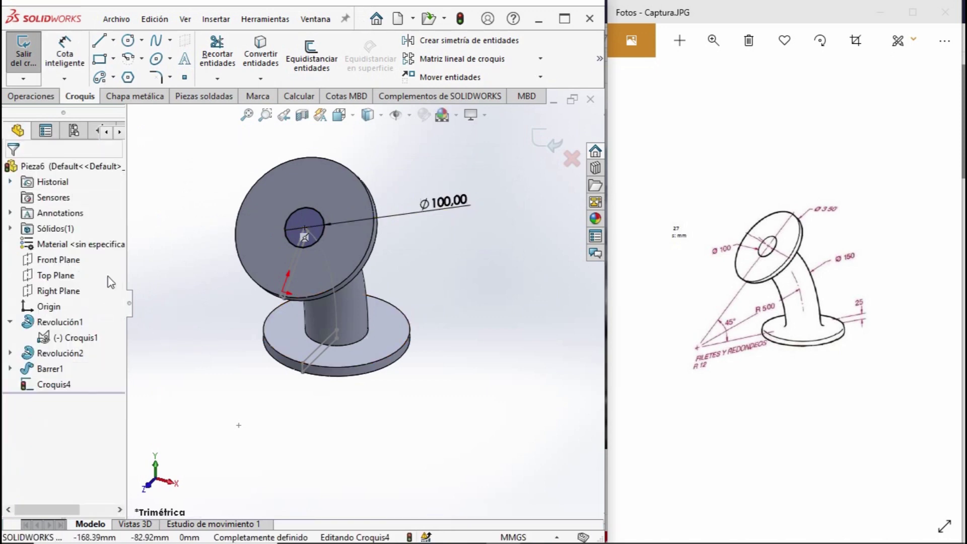
{"action": "left_click", "coordinate": [544, 139]}
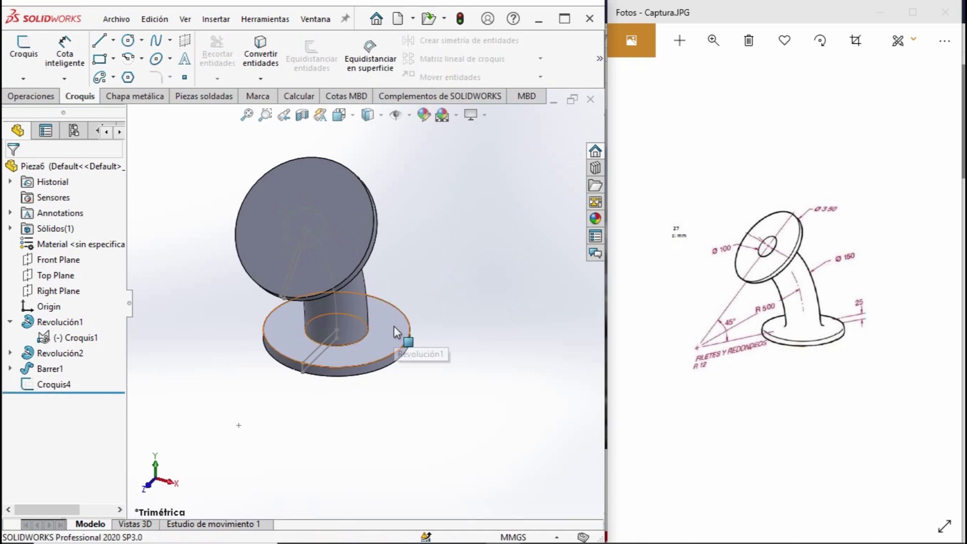
Step: Start a sketch on the Right Plane and view it normal-to
{"action": "key", "text": "ctrl+1"}
{"action": "key", "text": "ctrl+7"}
{"action": "left_click", "coordinate": [58, 290]}
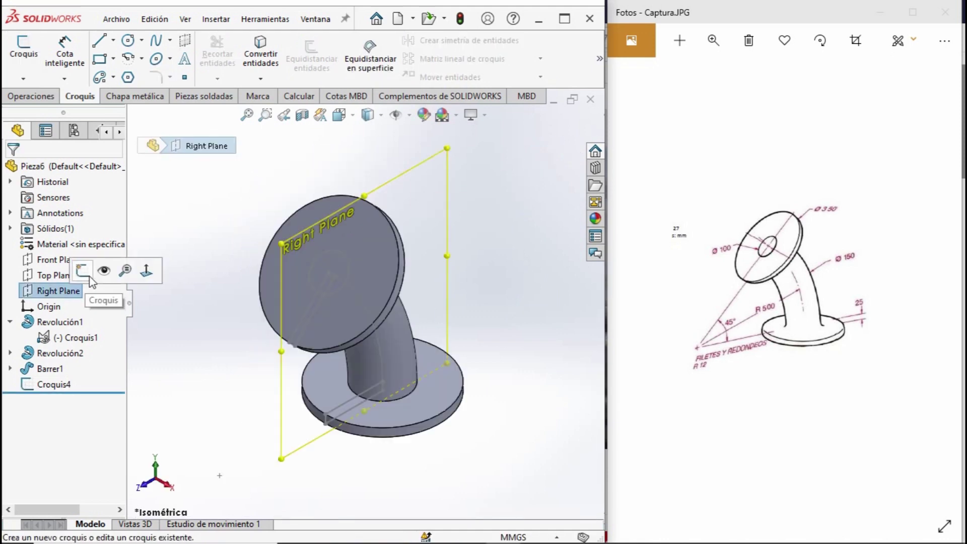
{"action": "left_click", "coordinate": [83, 274]}
{"action": "key", "text": "ctrl+4"}
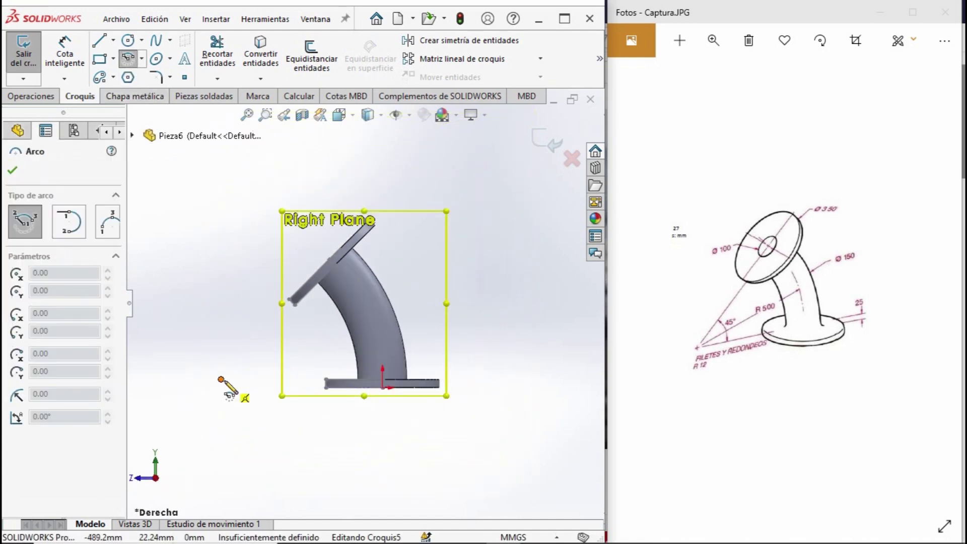
Step: Draw a centrepoint arc from the upper pipe end down to the base flange and exit the sketch
{"action": "left_click", "coordinate": [220, 378]}
{"action": "left_click", "coordinate": [333, 262]}
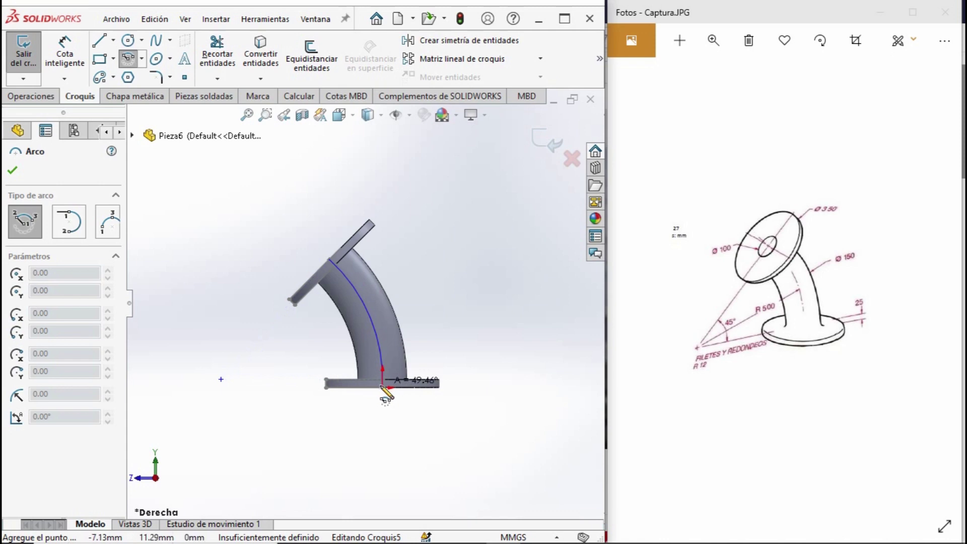
{"action": "scroll", "coordinate": [385, 395], "scroll_direction": "down", "scroll_amount": 2}
{"action": "scroll", "coordinate": [379, 375], "scroll_direction": "down", "scroll_amount": 2}
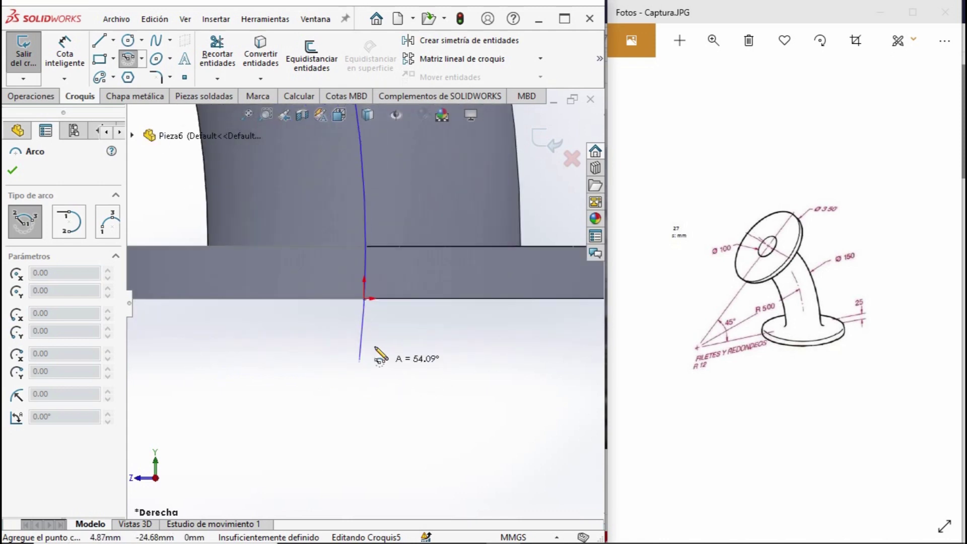
{"action": "left_click", "coordinate": [371, 308]}
{"action": "scroll", "coordinate": [402, 417], "scroll_direction": "up", "scroll_amount": 3}
{"action": "scroll", "coordinate": [402, 413], "scroll_direction": "up", "scroll_amount": 3}
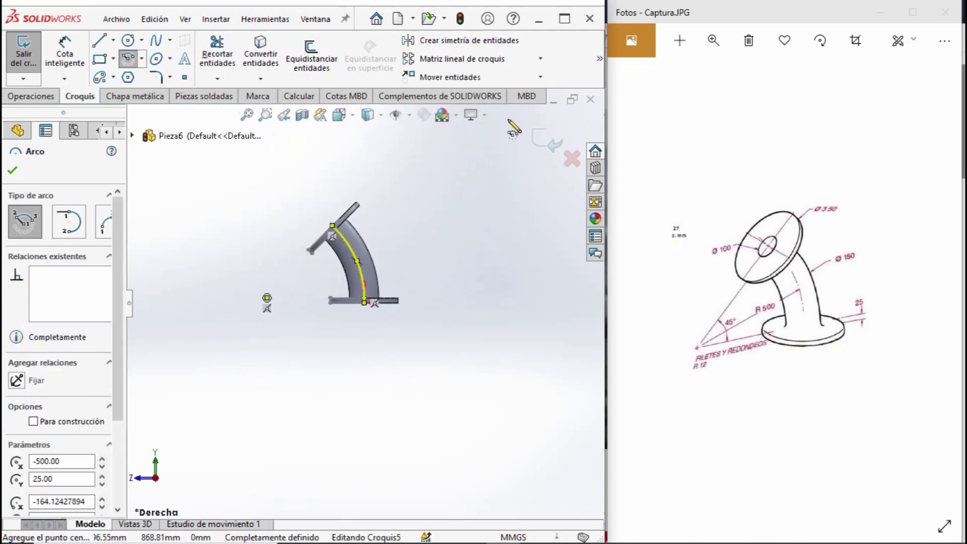
{"action": "left_click", "coordinate": [540, 140]}
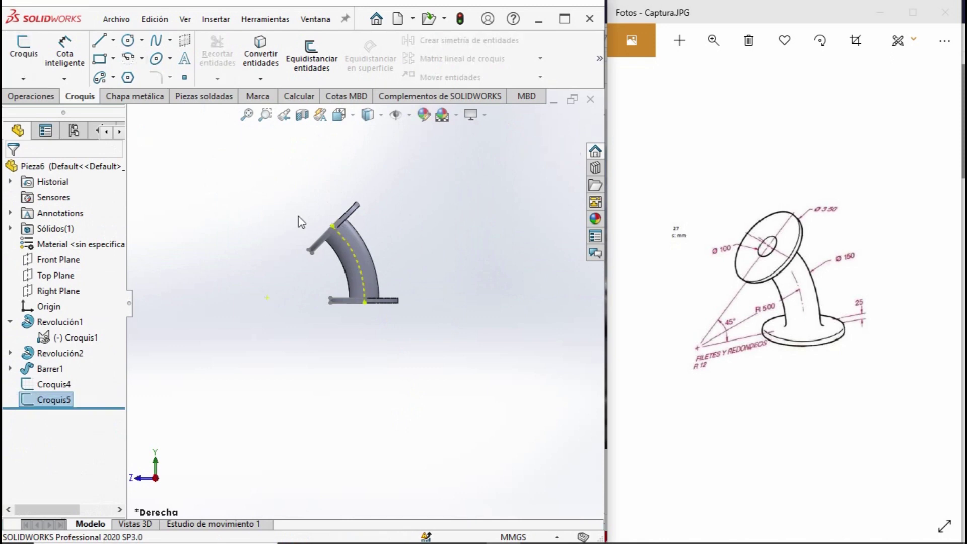
{"action": "left_click", "coordinate": [30, 95]}
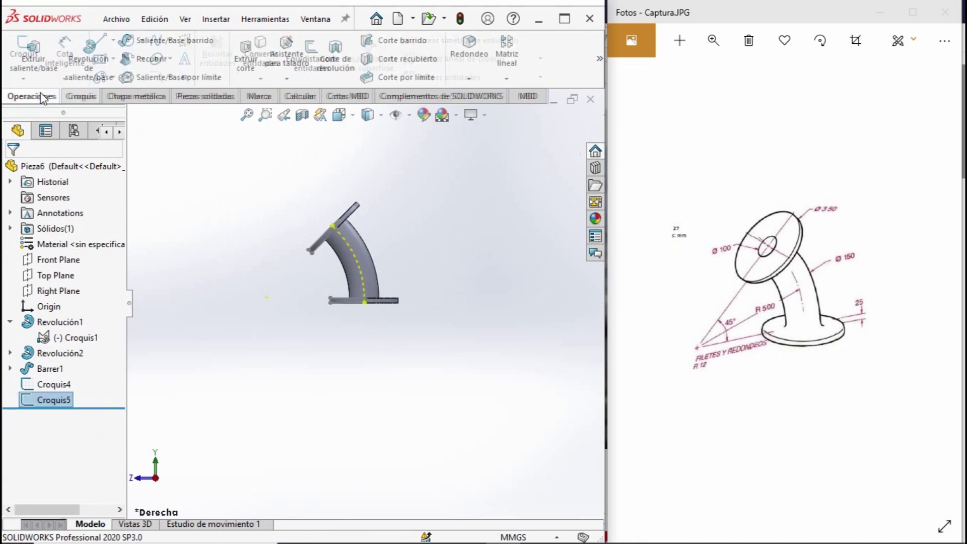
Step: Swept-cut the 100 mm Croquis4 circle along the Croquis5 arc to bore the pipe
{"action": "left_click", "coordinate": [394, 44]}
{"action": "mouse_move", "coordinate": [349, 256]}
{"action": "middle_mouse_down"}
{"action": "mouse_move", "coordinate": [368, 392]}
{"action": "mouse_move", "coordinate": [360, 306]}
{"action": "middle_mouse_up"}
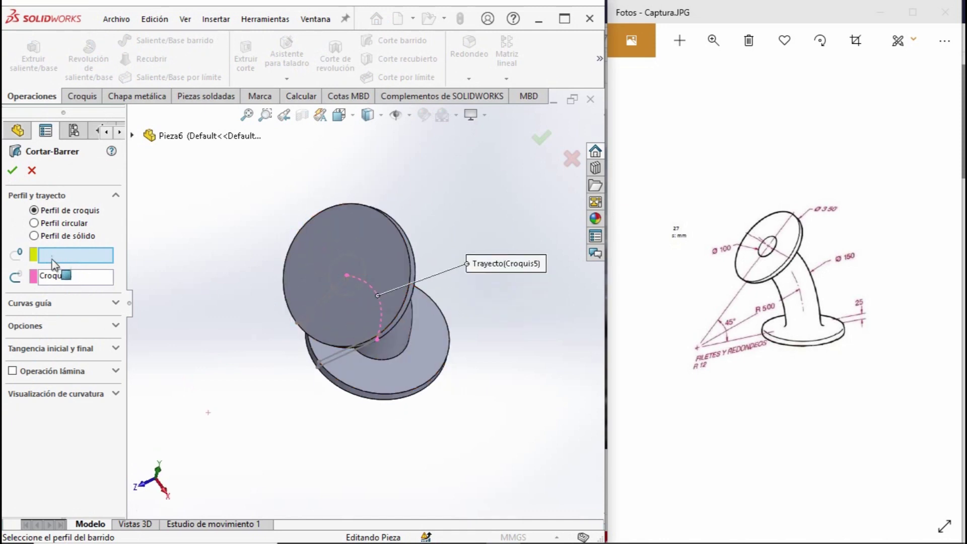
{"action": "scroll", "coordinate": [345, 267], "scroll_direction": "down", "scroll_amount": 3}
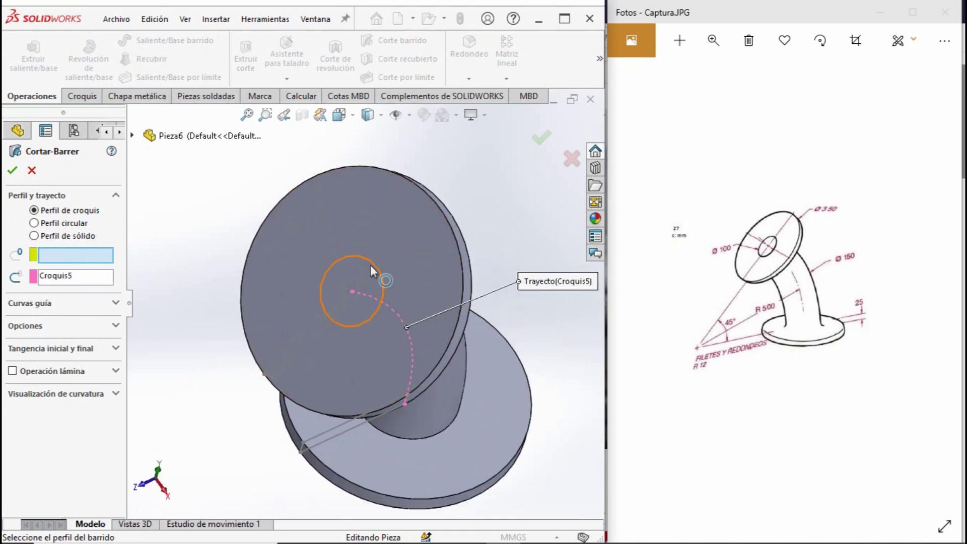
{"action": "left_click", "coordinate": [372, 272]}
{"action": "left_click", "coordinate": [11, 172]}
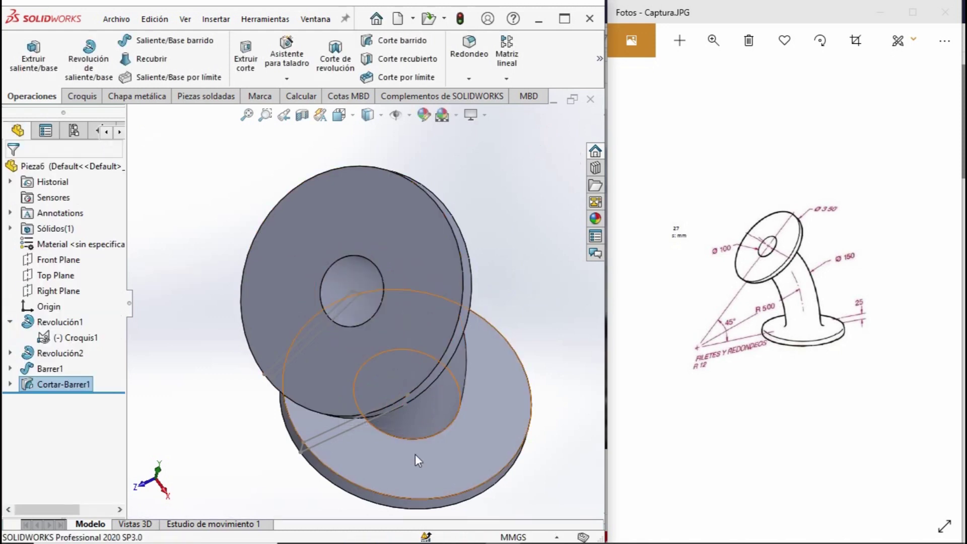
Step: Hide the base revolve's sketch Croquis1 and return to the isometric view
{"action": "left_click", "coordinate": [72, 340]}
{"action": "right_click", "coordinate": [73, 340]}
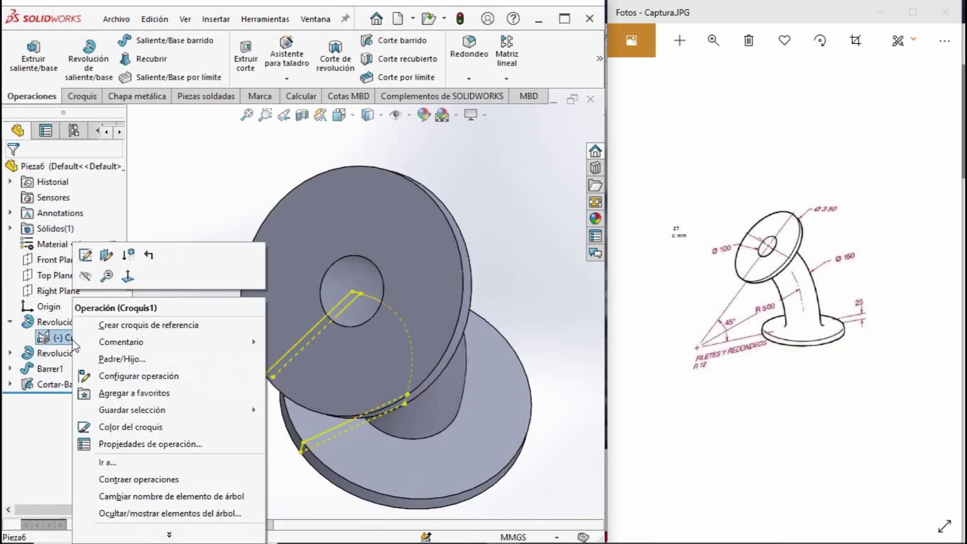
{"action": "left_click", "coordinate": [84, 282]}
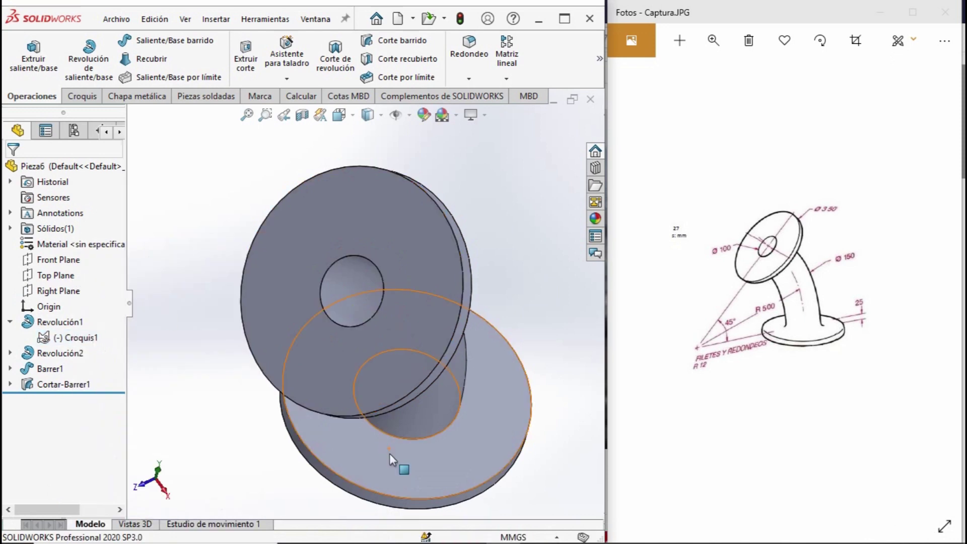
{"action": "key", "text": "ctrl+7"}
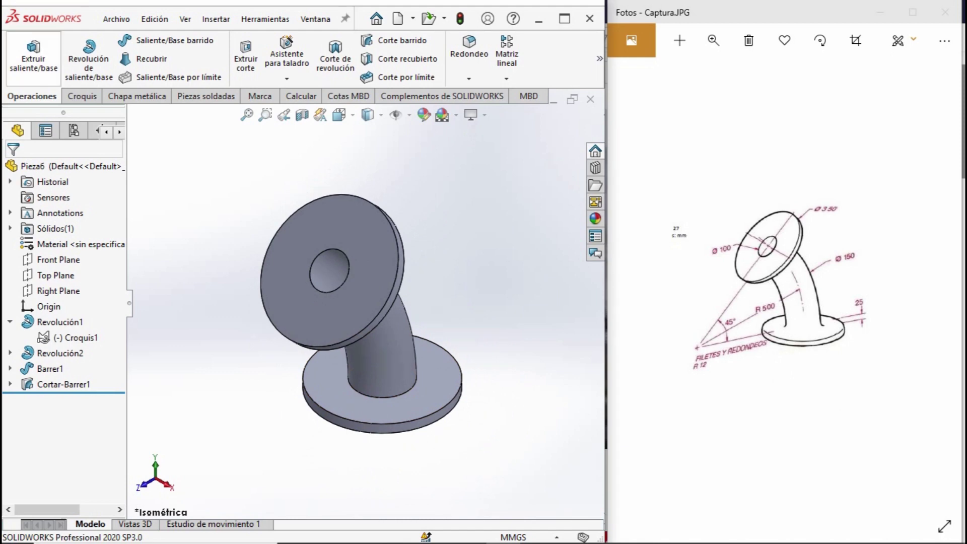
{"action": "left_click", "coordinate": [474, 61]}
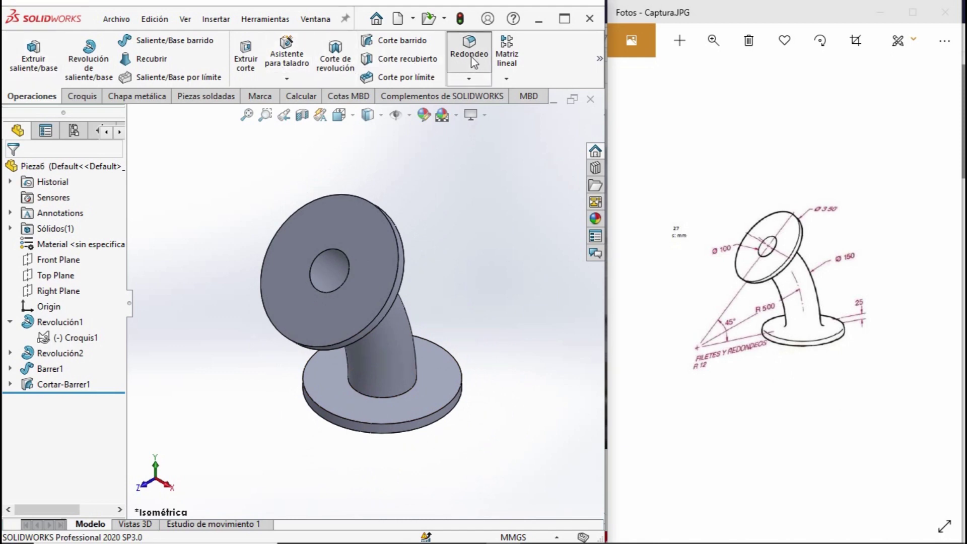
Step: Add a 12 mm fillet (Redondeo1) to the pipe-to-base-disc edge, then return to isometric view
{"action": "left_click", "coordinate": [372, 397]}
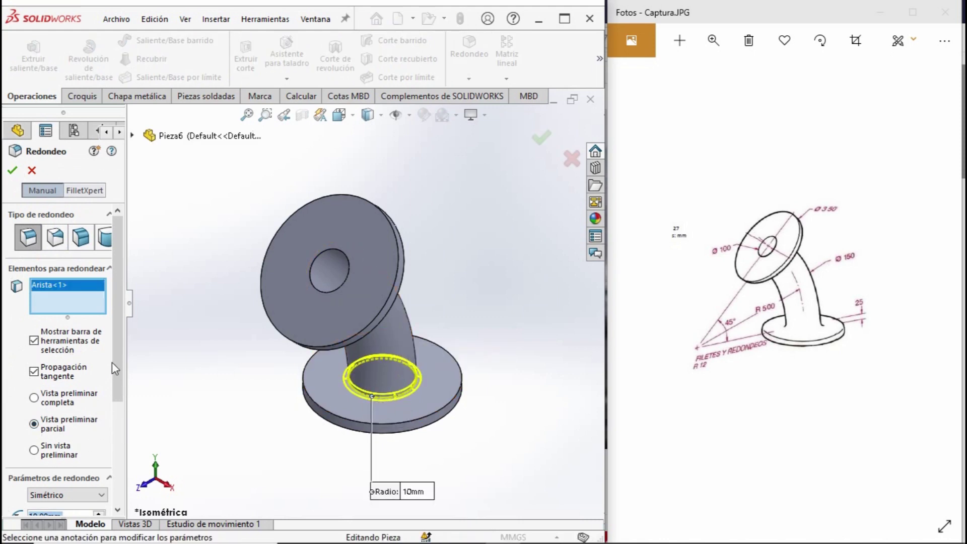
{"action": "scroll", "coordinate": [111, 362], "scroll_direction": "down", "scroll_amount": 3}
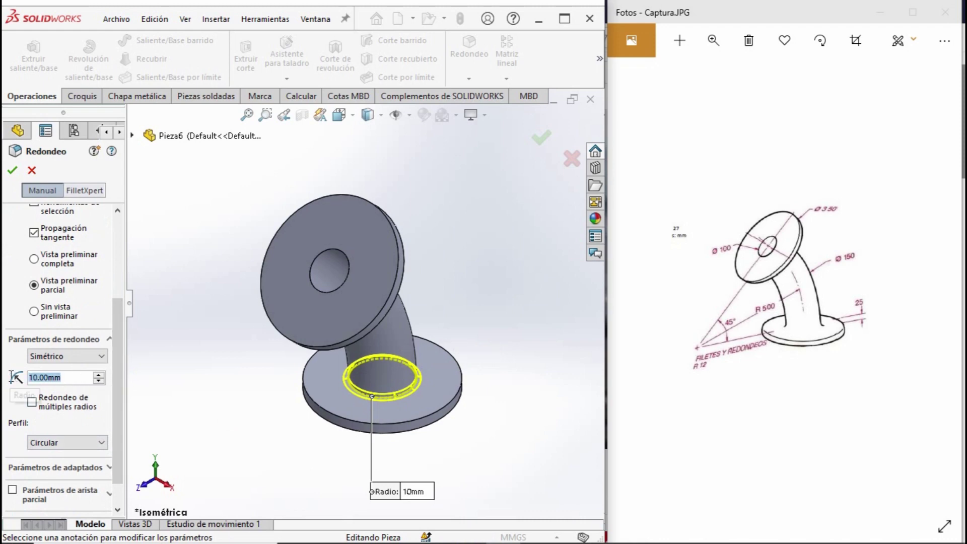
{"action": "type", "text": "12"}
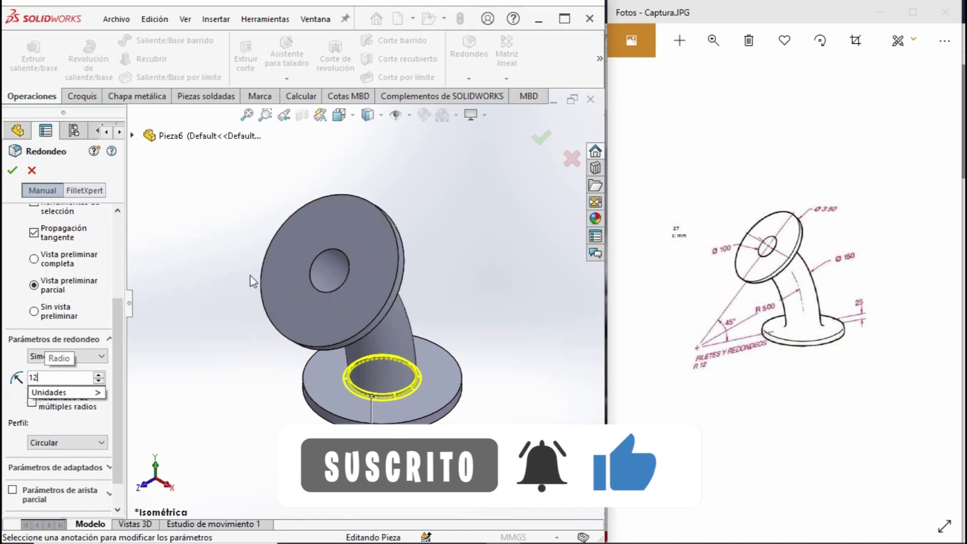
{"action": "middle_click_drag", "start_coordinate": [253, 280], "coordinate": [372, 237]}
{"action": "left_click", "coordinate": [12, 171]}
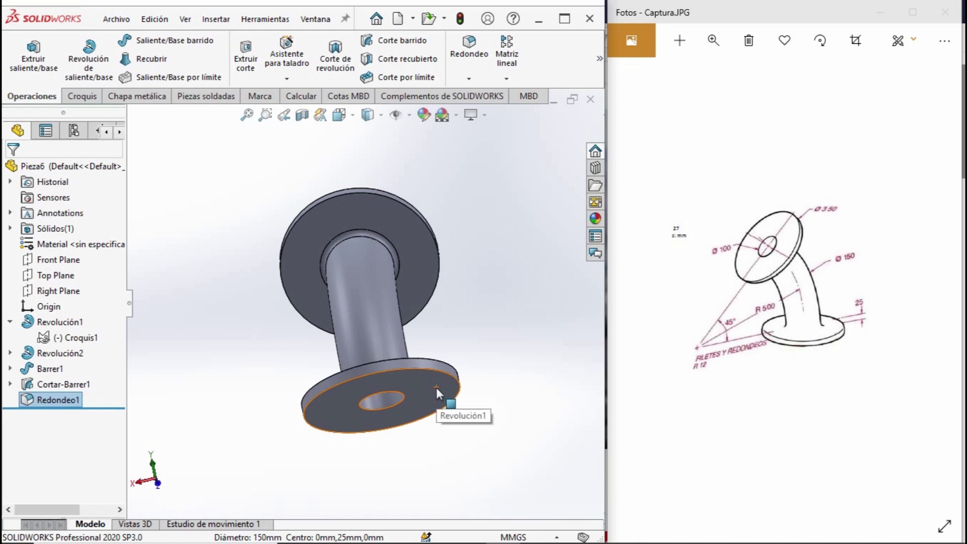
{"action": "key", "text": "ctrl+7"}
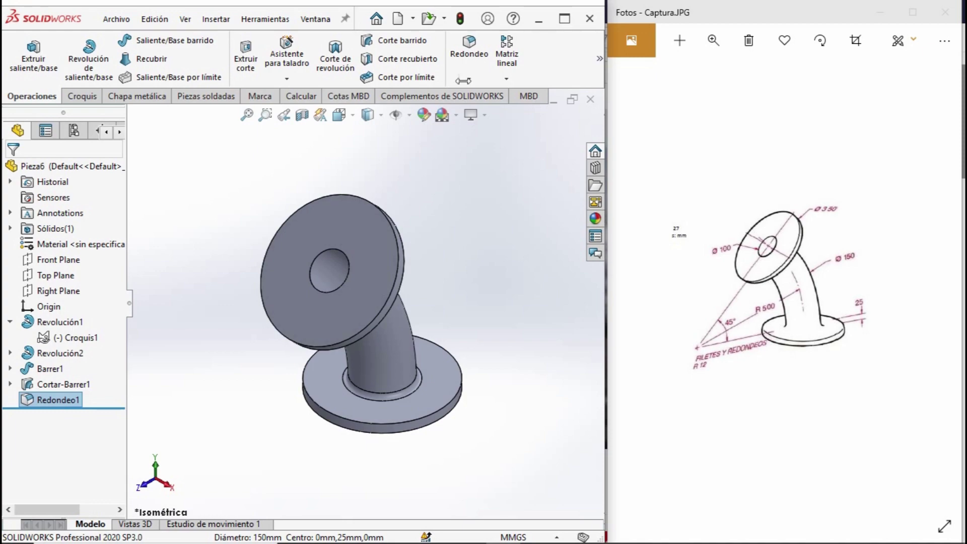
{"action": "left_click", "coordinate": [468, 115]}
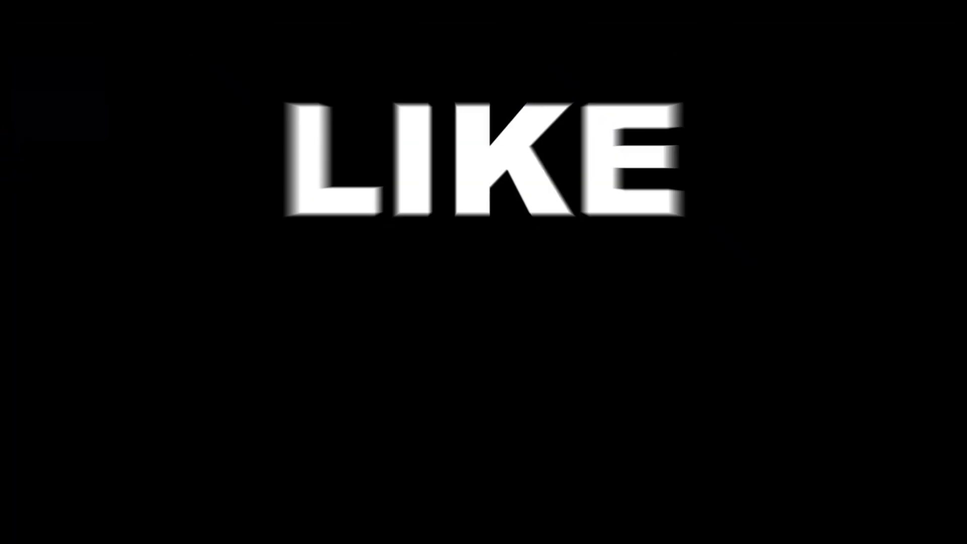